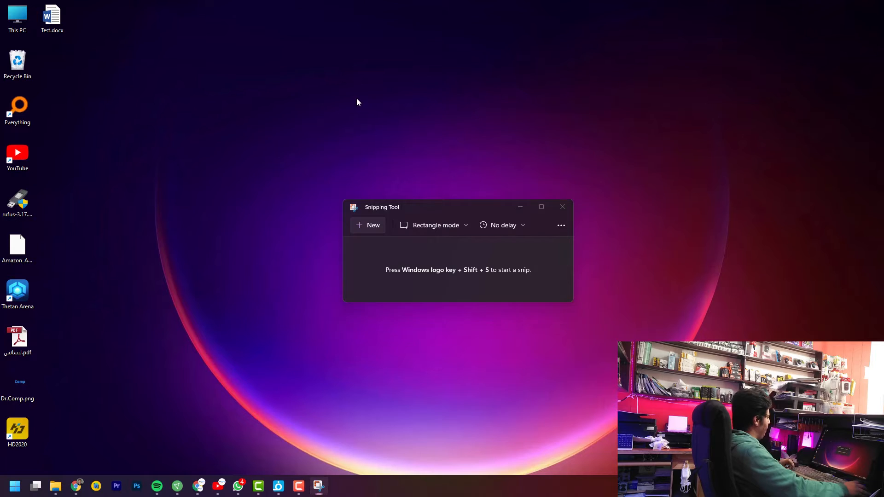
Take a fullscreen snip of the desktop with the Snipping Tool window open.
{"action": "left_click_drag", "start_coordinate": [357, 99], "coordinate": [205, 157]}
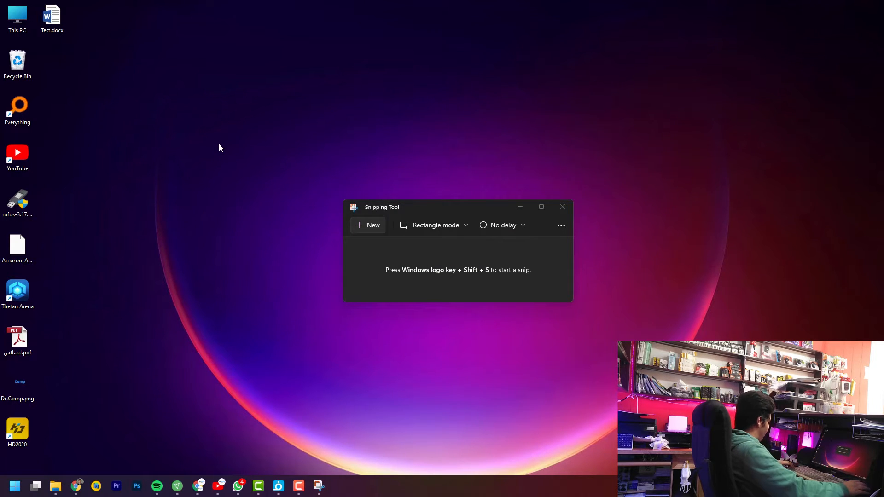
{"action": "key", "text": "super+shift+s"}
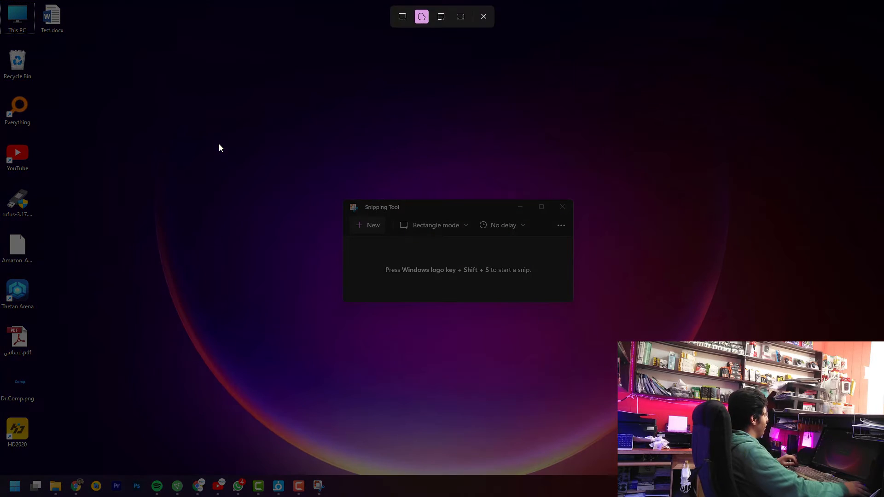
{"action": "left_click", "coordinate": [460, 18]}
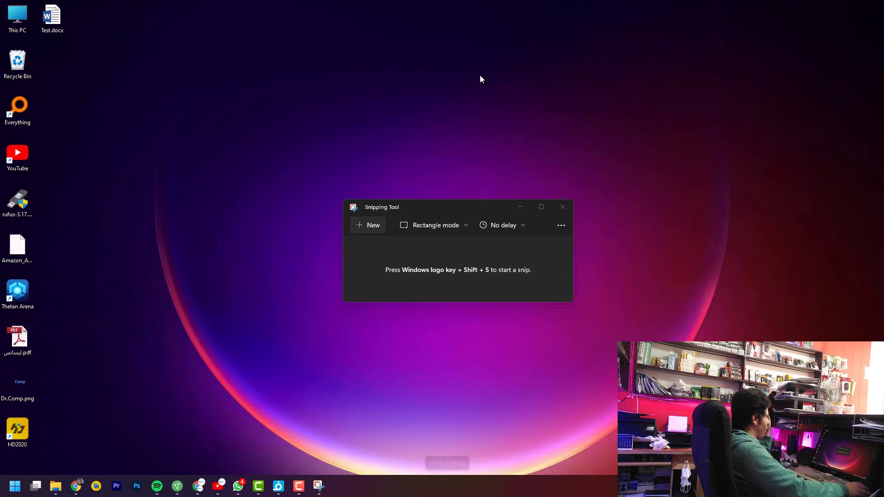
Look through the Screenshots folder inside Pictures, return to Pictures and move the folder window clear of the Snipping Tool.
{"action": "double_click", "coordinate": [9, 25]}
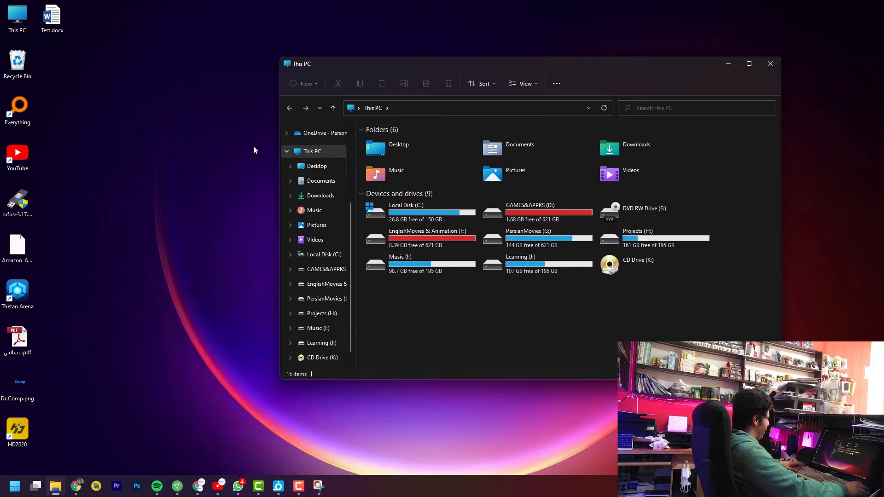
{"action": "left_click", "coordinate": [317, 225]}
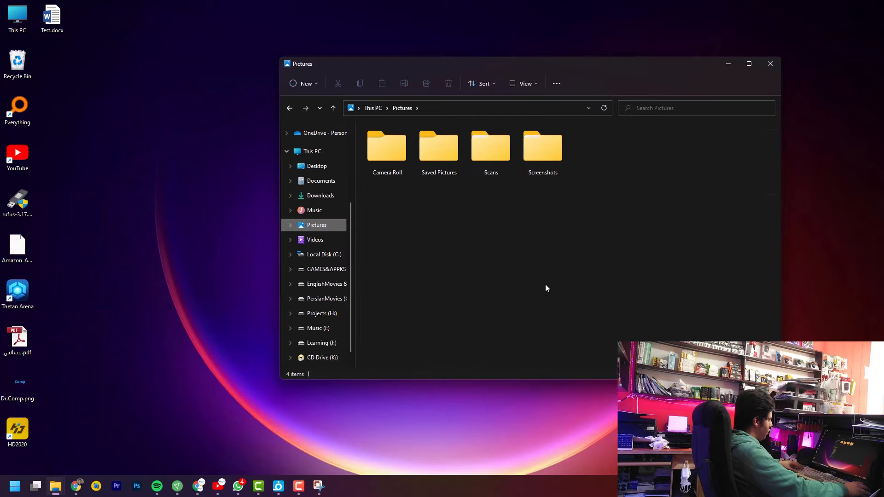
{"action": "double_click", "coordinate": [560, 143]}
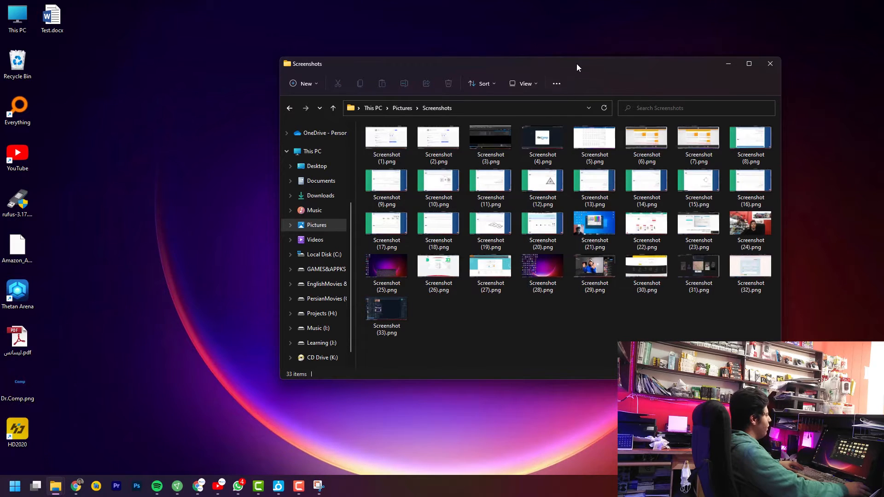
{"action": "left_click", "coordinate": [395, 109]}
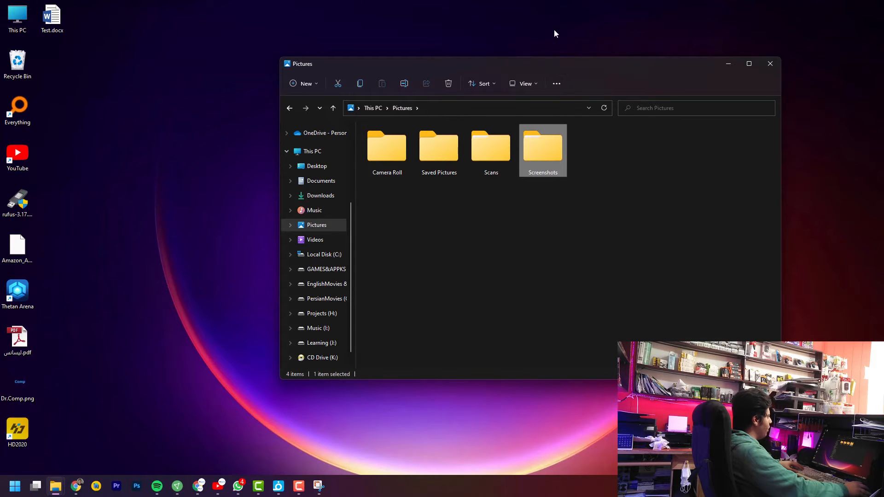
{"action": "left_click_drag", "start_coordinate": [544, 56], "coordinate": [432, 272]}
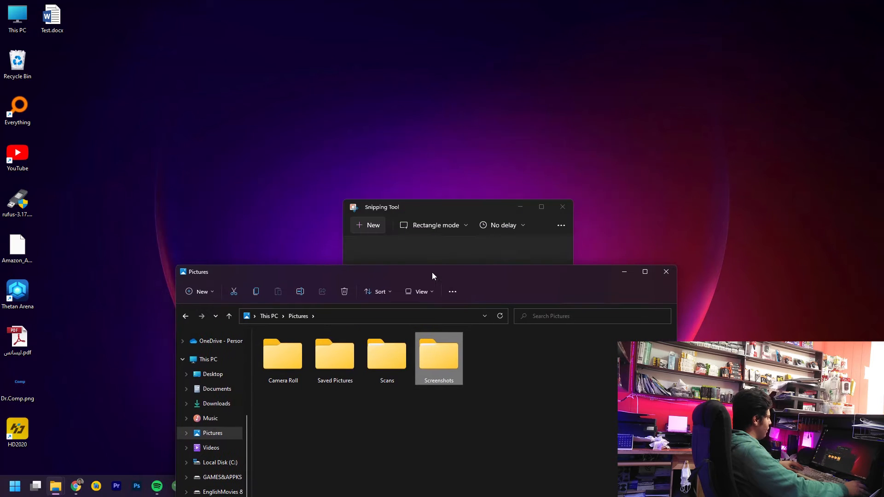
Move the Snipping Tool above the folder window and view its dialog for opening an existing image, leaving without choosing a file.
{"action": "left_click_drag", "start_coordinate": [423, 208], "coordinate": [380, 96]}
{"action": "left_click", "coordinate": [517, 113]}
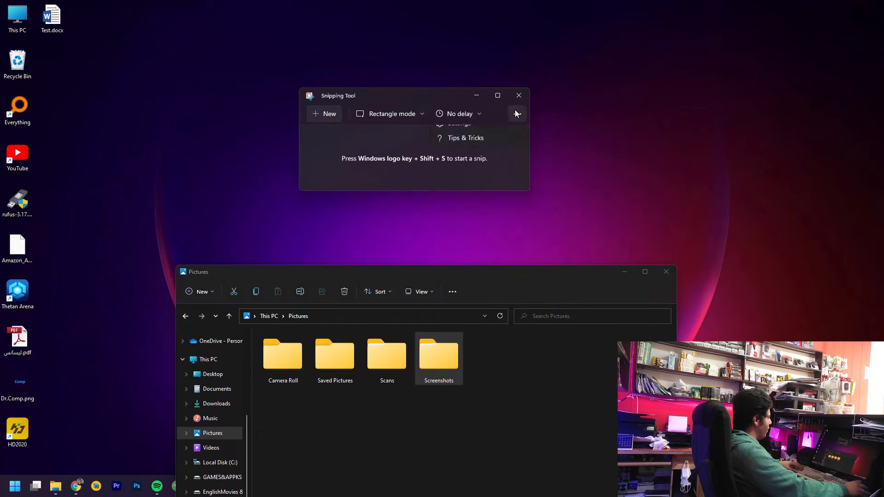
{"action": "left_click", "coordinate": [490, 136]}
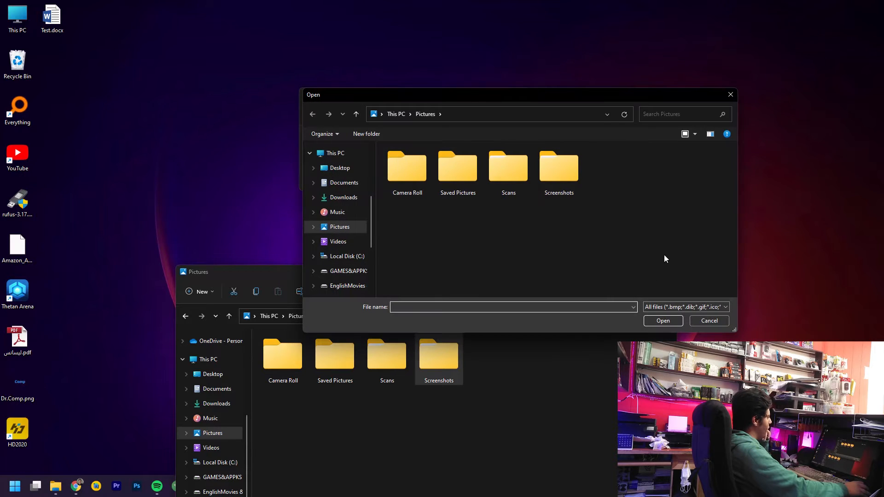
{"action": "left_click", "coordinate": [709, 321]}
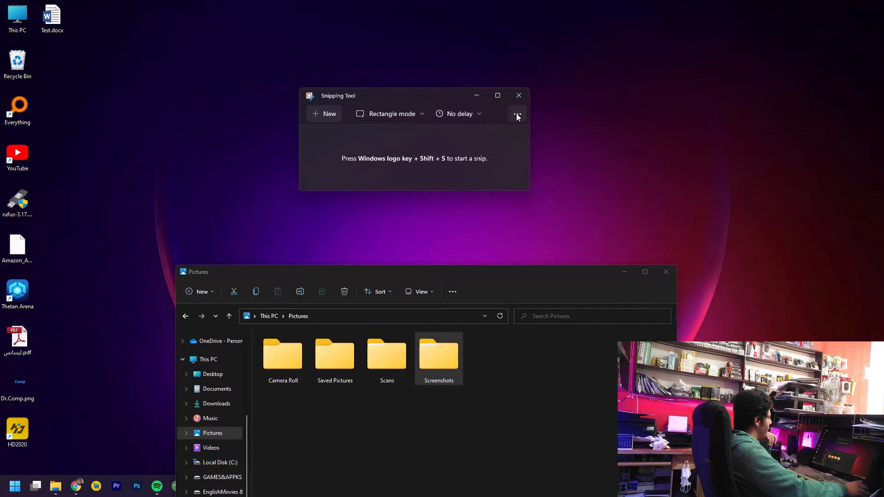
Review the Snipping Tool settings in a maximized window, including the available App theme options.
{"action": "left_click", "coordinate": [518, 114]}
{"action": "left_click", "coordinate": [474, 164]}
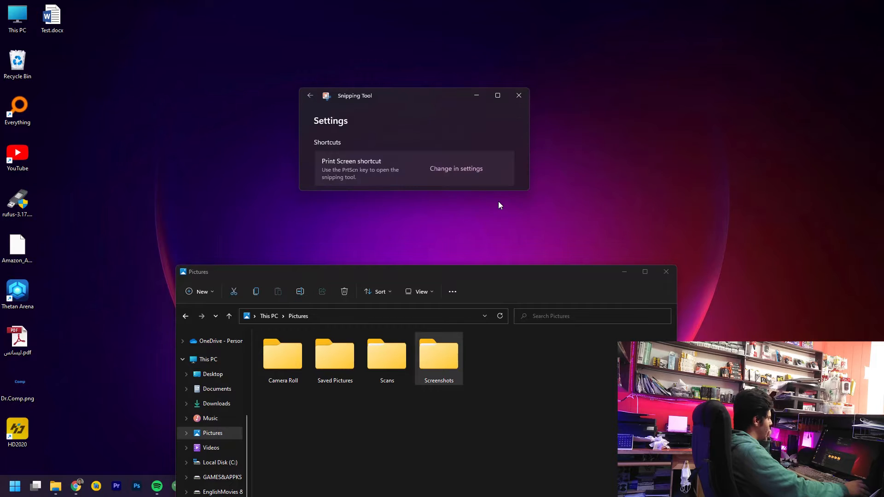
{"action": "left_click", "coordinate": [500, 93]}
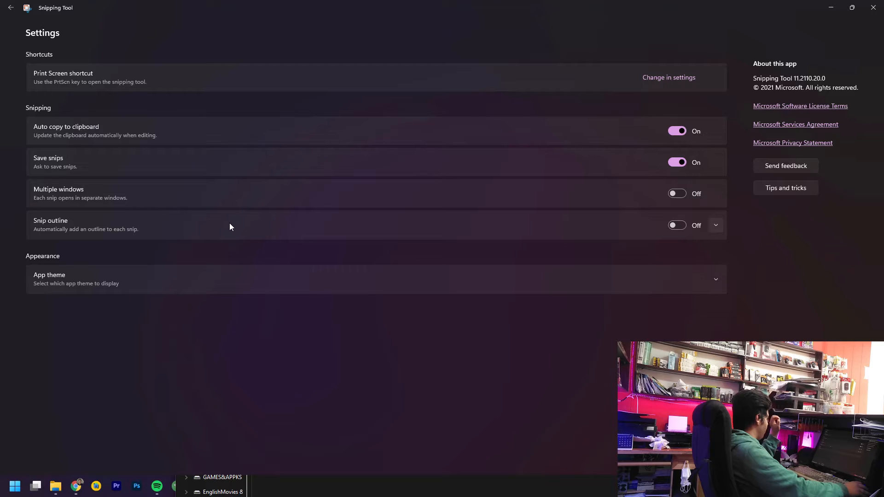
{"action": "left_click", "coordinate": [207, 288]}
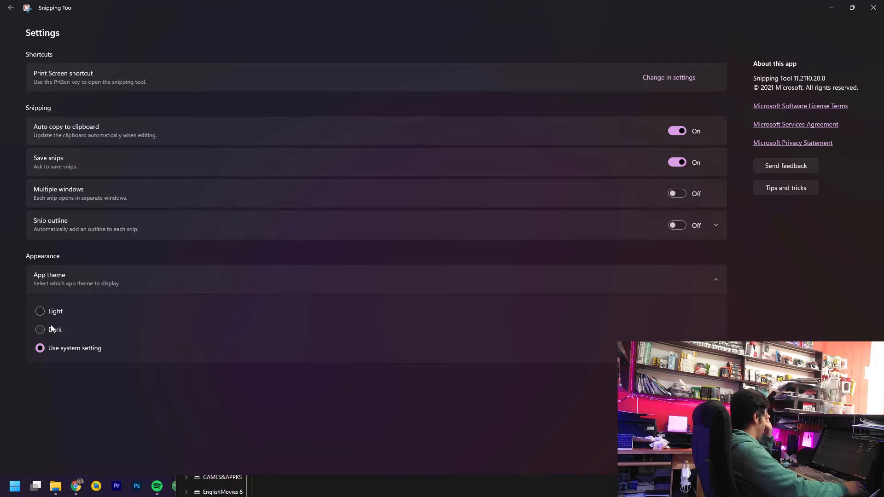
{"action": "left_click", "coordinate": [155, 273]}
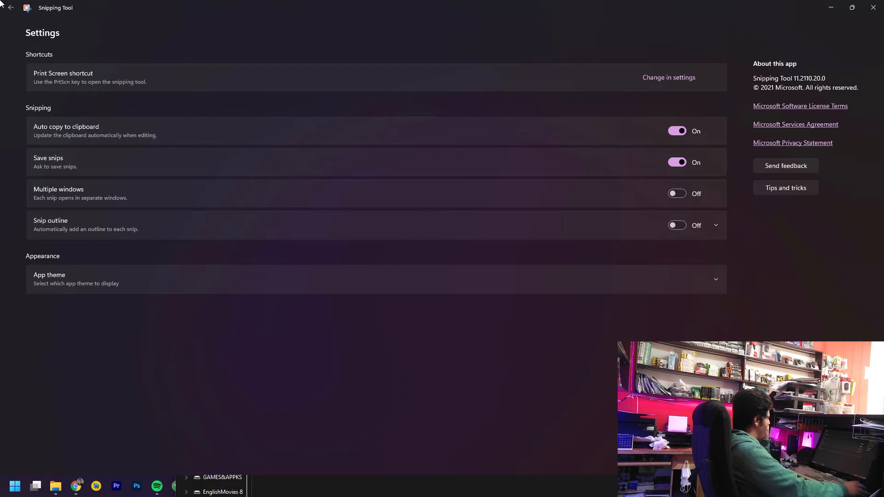
Return the Snipping Tool to its small main window and close the Pictures folder window.
{"action": "left_click", "coordinate": [11, 8]}
{"action": "left_click_drag", "start_coordinate": [230, 3], "coordinate": [347, 70]}
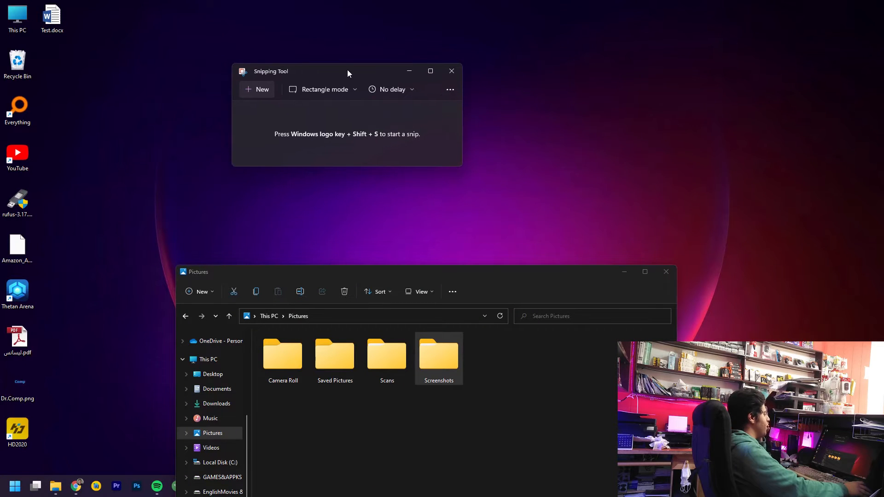
{"action": "left_click", "coordinate": [666, 272]}
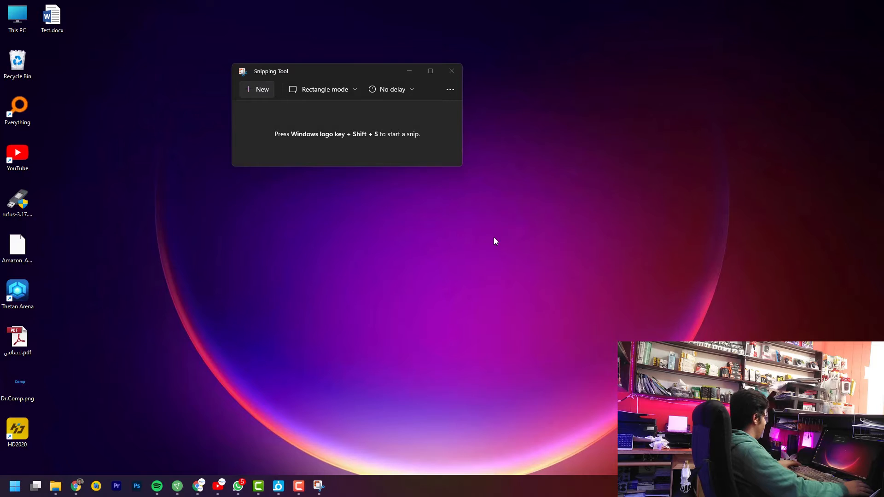
Capture the whole desktop with a Fullscreen Snip.
{"action": "key", "text": "super+shift+s"}
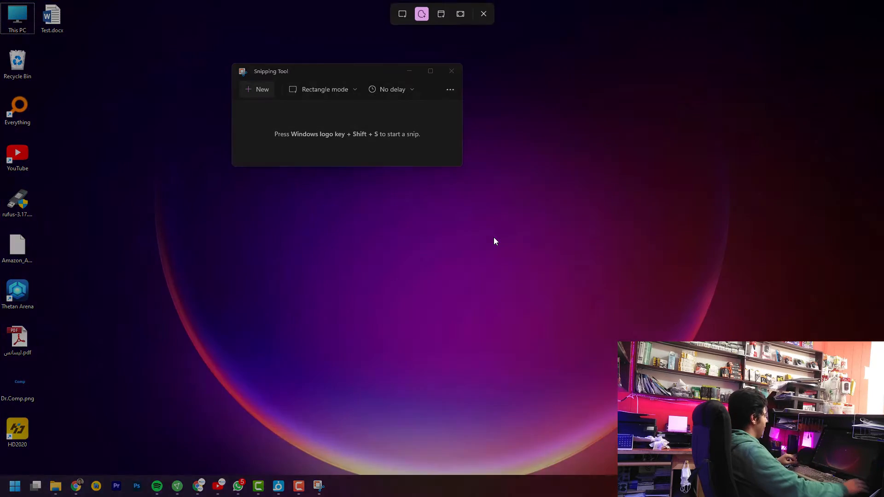
{"action": "key", "text": "Escape"}
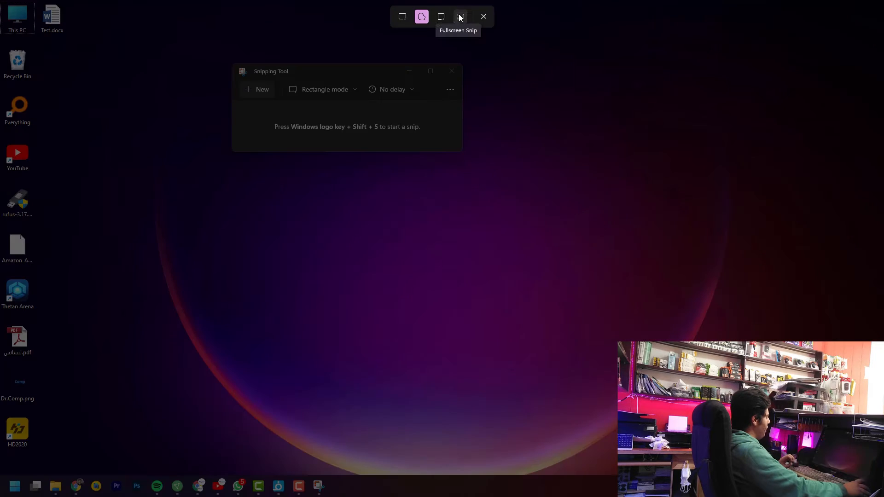
{"action": "key", "text": "Escape"}
Open Paint and paste the fullscreen snip onto the blank canvas.
{"action": "key", "text": "super"}
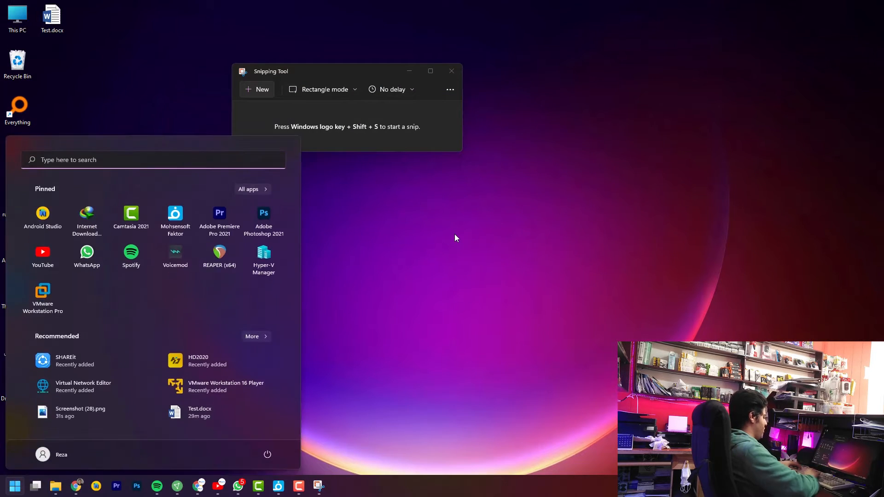
{"action": "type", "text": "paint"}
{"action": "key", "text": "Return"}
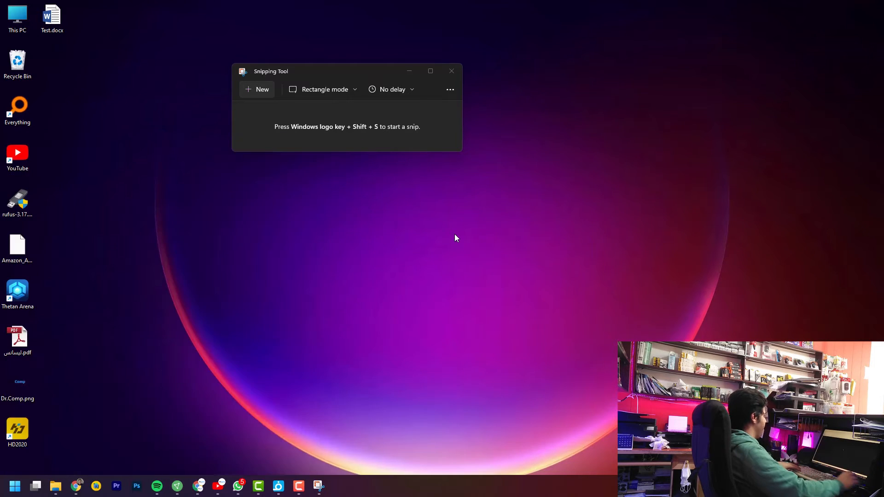
{"action": "key", "text": "ctrl+v"}
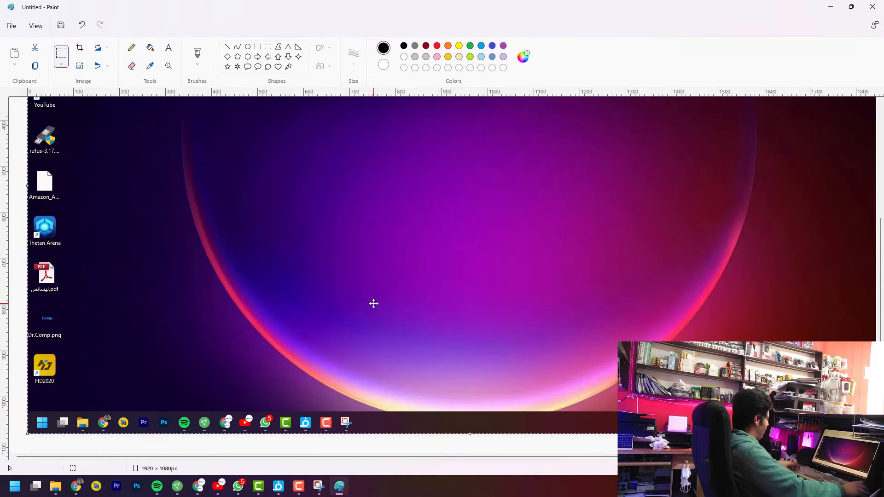
{"action": "scroll", "coordinate": [373, 304], "scroll_direction": "up", "scroll_amount": 4}
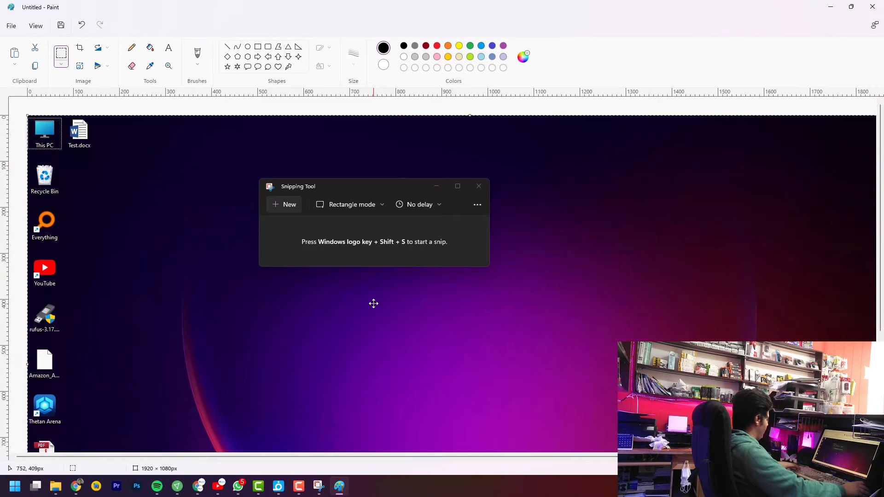
Save the pasted image to the Desktop as a JPEG picture named "snip full" and close Paint.
{"action": "left_click", "coordinate": [11, 26]}
{"action": "mouse_move", "coordinate": [92, 103]}
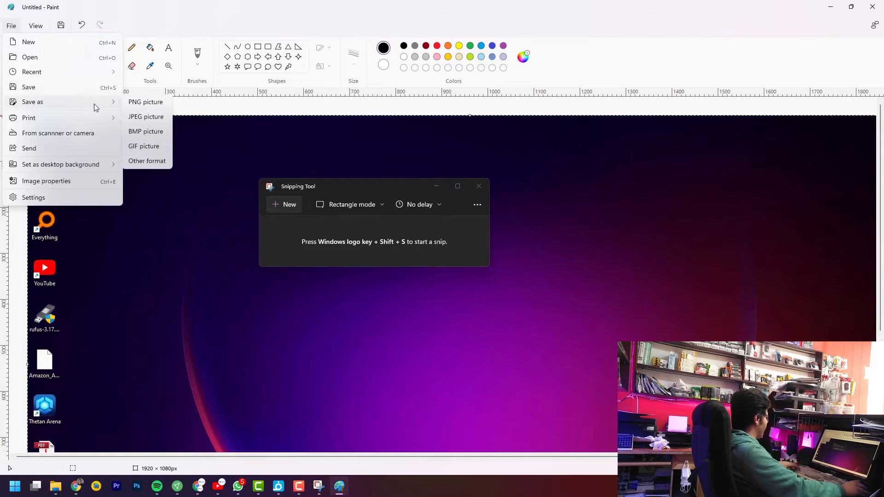
{"action": "left_click", "coordinate": [152, 119]}
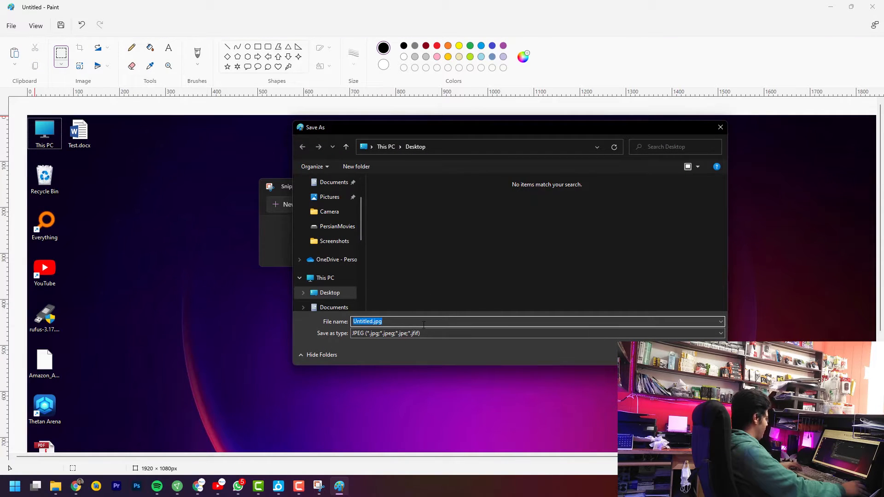
{"action": "key", "text": "BackSpace"}
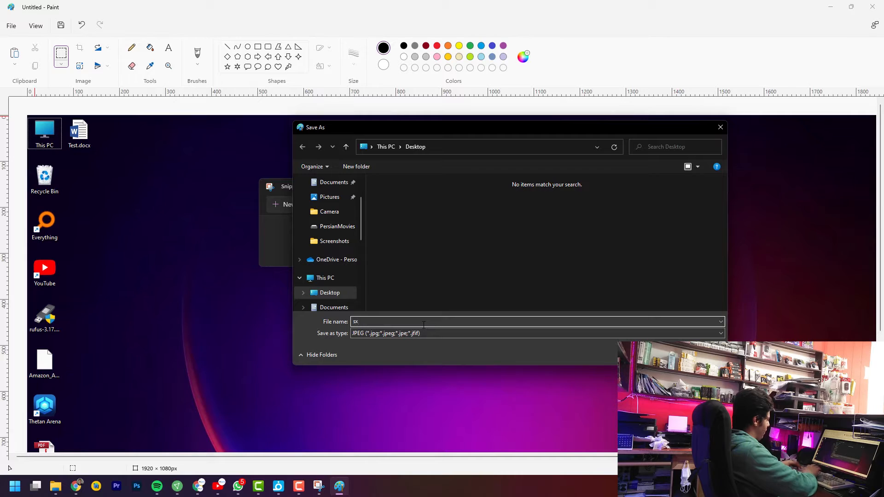
{"action": "type", "text": "snip"}
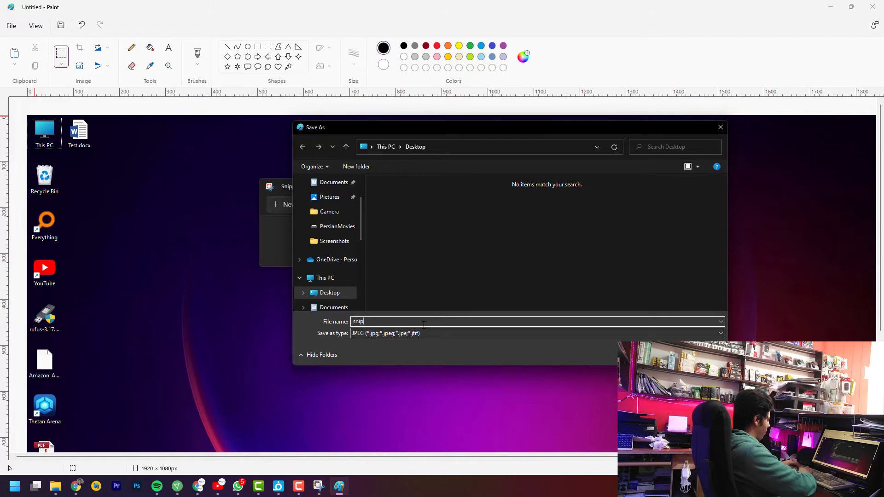
{"action": "type", "text": " tool"}
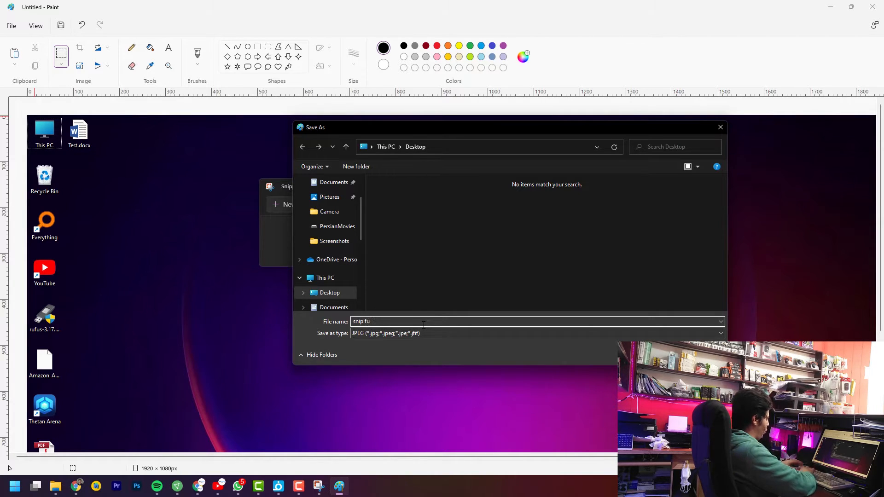
{"action": "key", "text": "Return"}
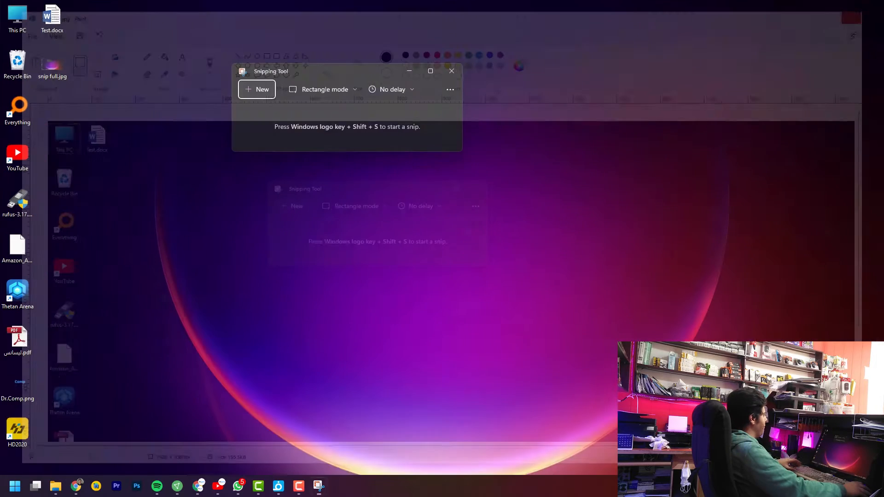
Capture a Freeform Snip by outlining a large rounded area around the OneDrive page in the browser.
{"action": "key", "text": "super+shift+s"}
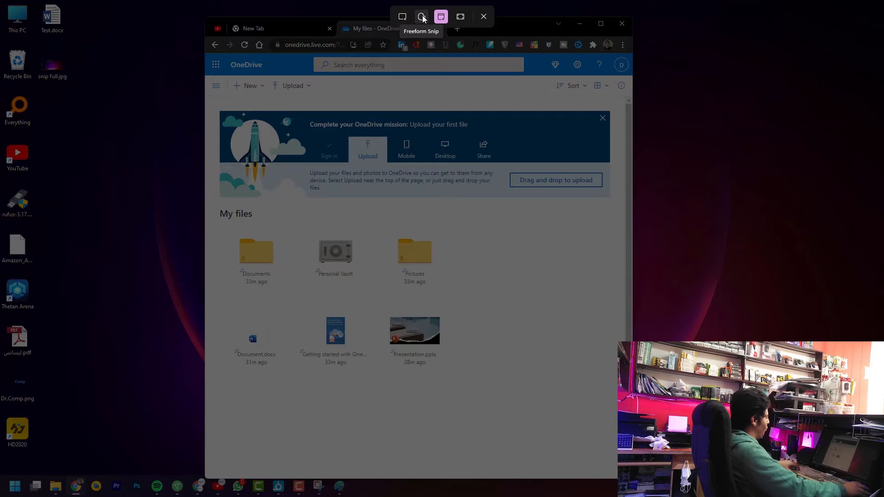
{"action": "left_click", "coordinate": [423, 17]}
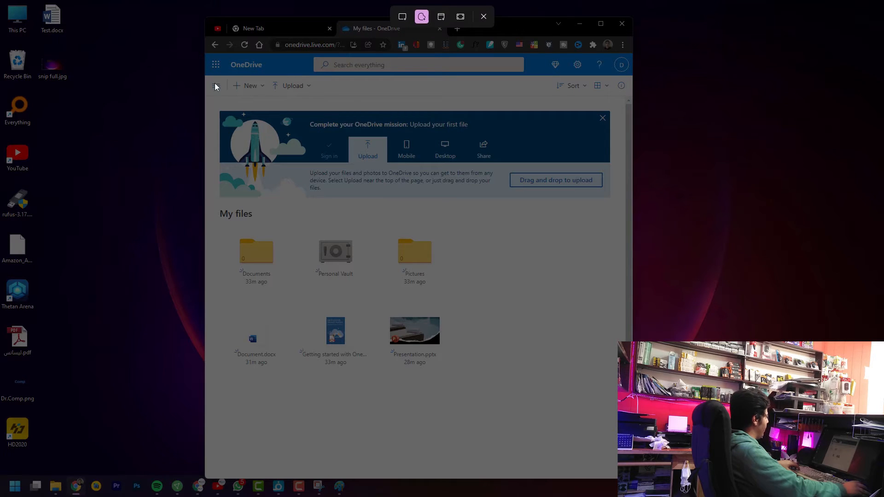
{"action": "mouse_move", "coordinate": [211, 78]}
{"action": "left_mouse_down"}
{"action": "mouse_move", "coordinate": [628, 77]}
{"action": "mouse_move", "coordinate": [646, 179]}
{"action": "mouse_move", "coordinate": [600, 369]}
{"action": "mouse_move", "coordinate": [388, 435]}
{"action": "mouse_move", "coordinate": [200, 354]}
{"action": "mouse_move", "coordinate": [150, 96]}
{"action": "mouse_move", "coordinate": [347, 40]}
{"action": "mouse_move", "coordinate": [553, 73]}
{"action": "left_mouse_up"}
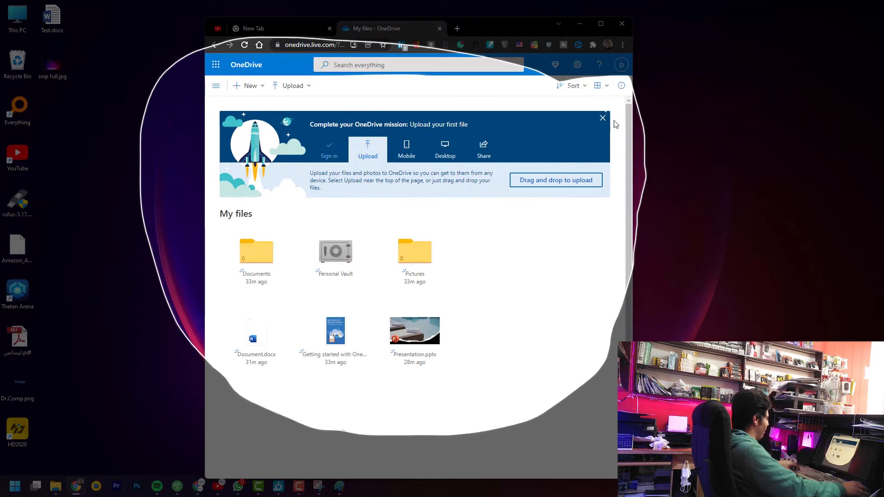
{"action": "mouse_move", "coordinate": [616, 124]}
{"action": "left_mouse_down"}
{"action": "mouse_move", "coordinate": [644, 253]}
{"action": "mouse_move", "coordinate": [659, 276]}
{"action": "left_mouse_up"}
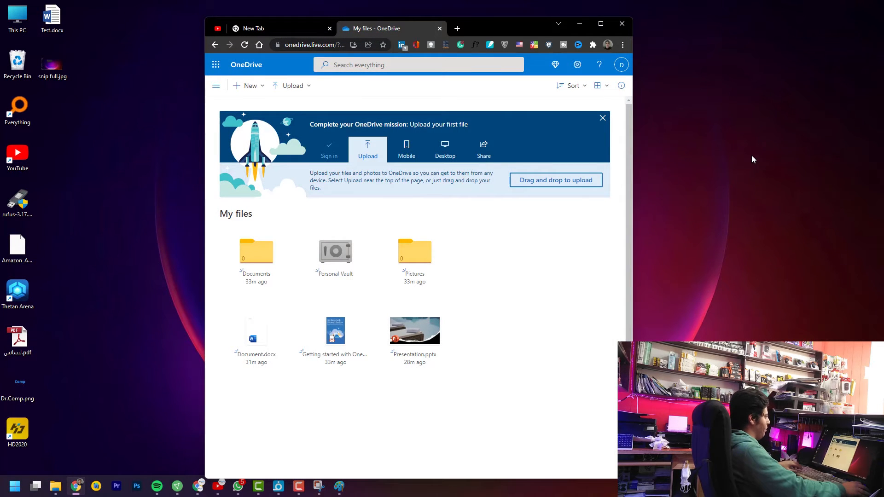
Take two more snips, one on the desktop background and one on the OneDrive page.
{"action": "key", "text": "super+shift+s"}
{"action": "mouse_move", "coordinate": [741, 84]}
{"action": "left_mouse_down"}
{"action": "mouse_move", "coordinate": [681, 97]}
{"action": "mouse_move", "coordinate": [683, 241]}
{"action": "mouse_move", "coordinate": [880, 230]}
{"action": "mouse_move", "coordinate": [876, 110]}
{"action": "mouse_move", "coordinate": [859, 83]}
{"action": "mouse_move", "coordinate": [723, 88]}
{"action": "left_mouse_up"}
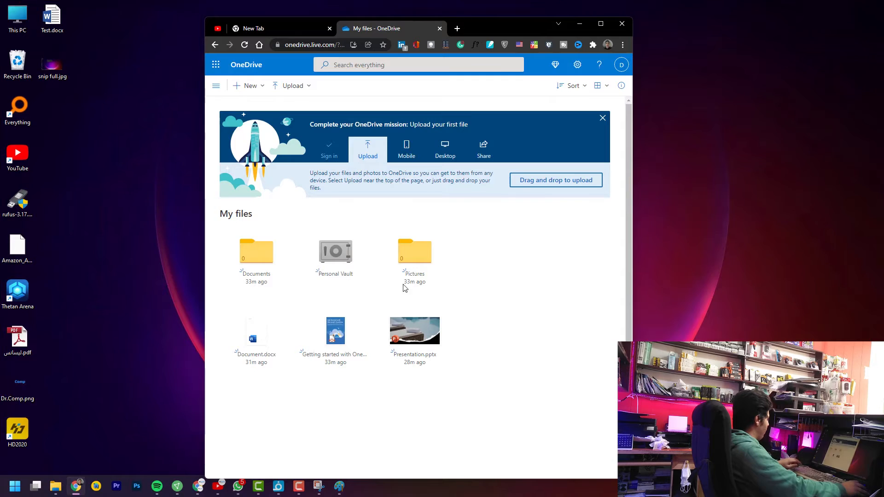
{"action": "key", "text": "super+shift+s"}
{"action": "mouse_move", "coordinate": [303, 227]}
{"action": "left_mouse_down"}
{"action": "mouse_move", "coordinate": [377, 233]}
{"action": "mouse_move", "coordinate": [378, 288]}
{"action": "mouse_move", "coordinate": [312, 294]}
{"action": "mouse_move", "coordinate": [306, 227]}
{"action": "left_mouse_up"}
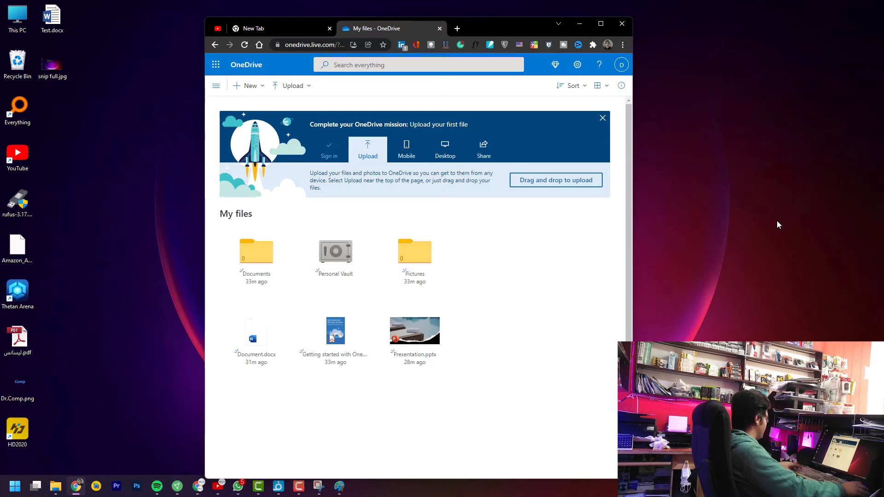
Capture a Rectangular Snip around the whole OneDrive browser window.
{"action": "key", "text": "super+shift+s"}
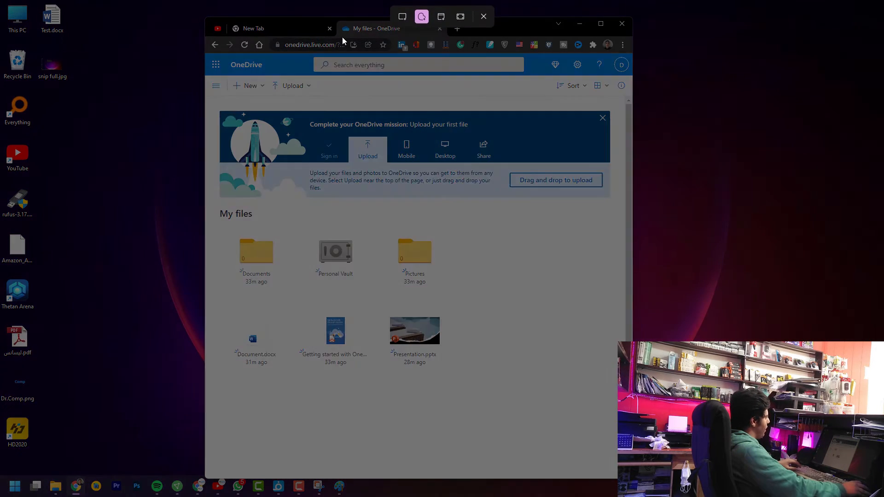
{"action": "left_click", "coordinate": [403, 17]}
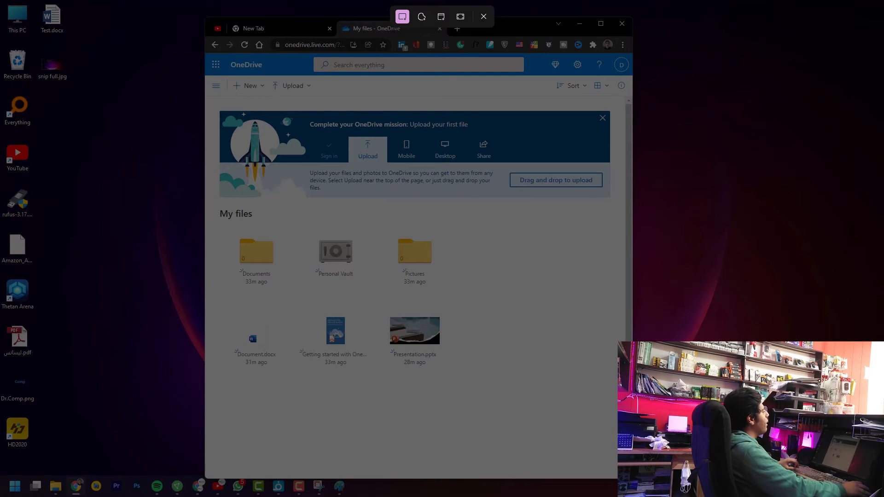
{"action": "left_click_drag", "start_coordinate": [635, 15], "coordinate": [205, 478]}
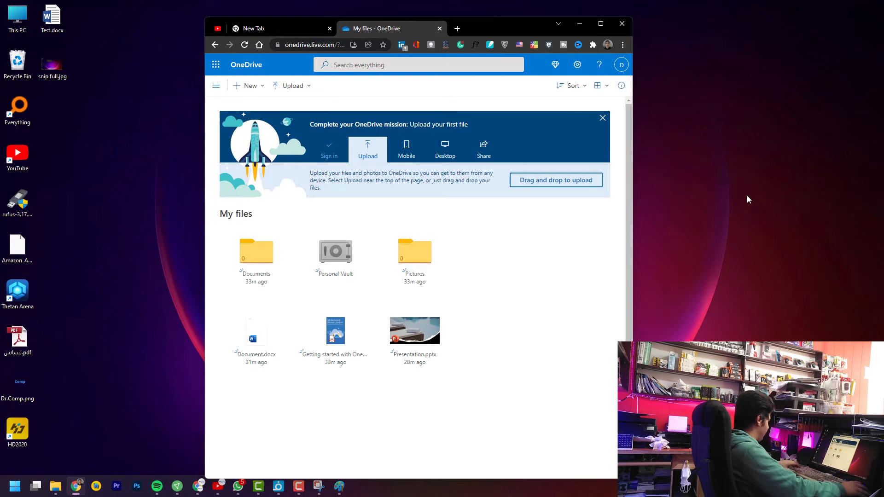
Paste the rectangular snip into Paint to examine it, undo the paste and minimize Paint.
{"action": "left_click", "coordinate": [340, 487]}
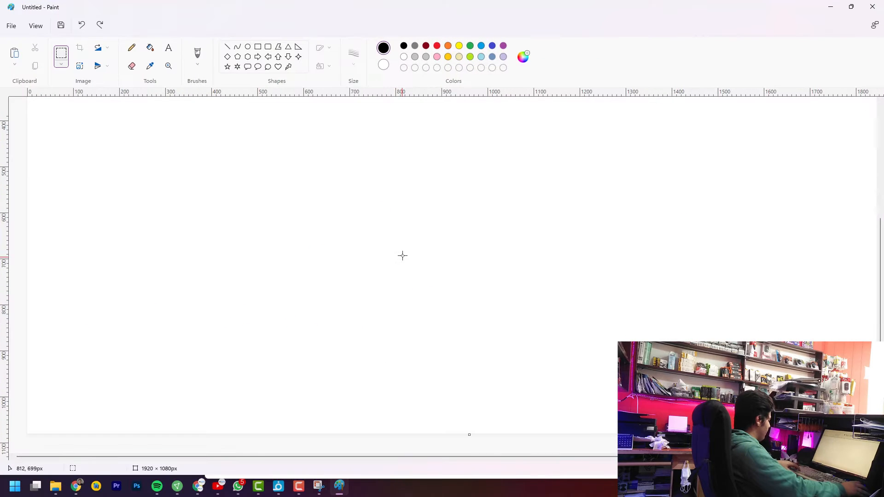
{"action": "key", "text": "ctrl+v"}
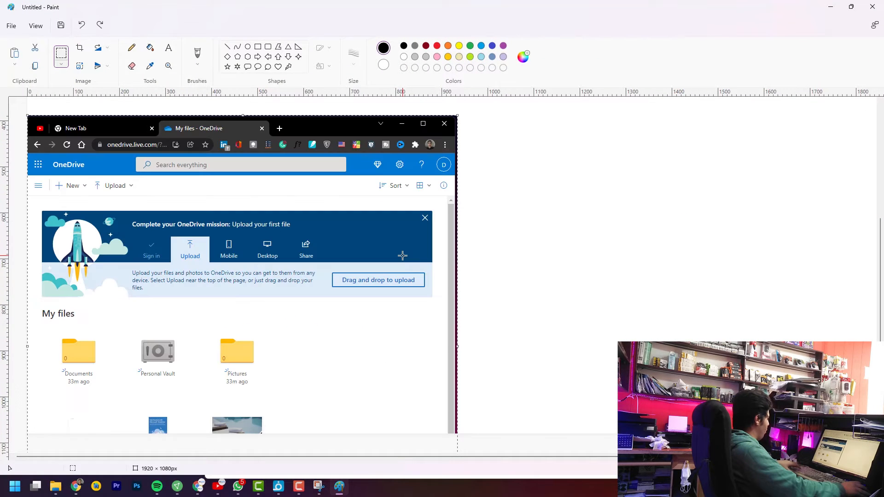
{"action": "scroll", "coordinate": [434, 285], "scroll_direction": "up", "scroll_amount": 5}
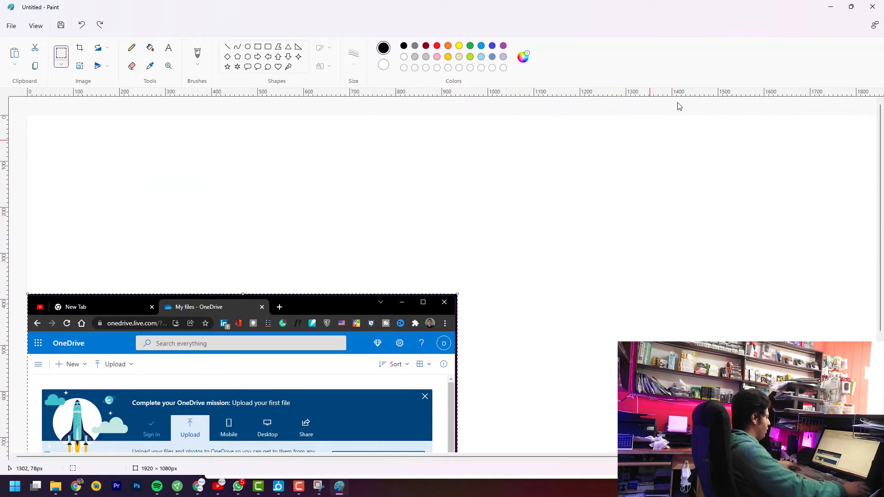
{"action": "left_click", "coordinate": [873, 7]}
{"action": "left_click", "coordinate": [498, 242]}
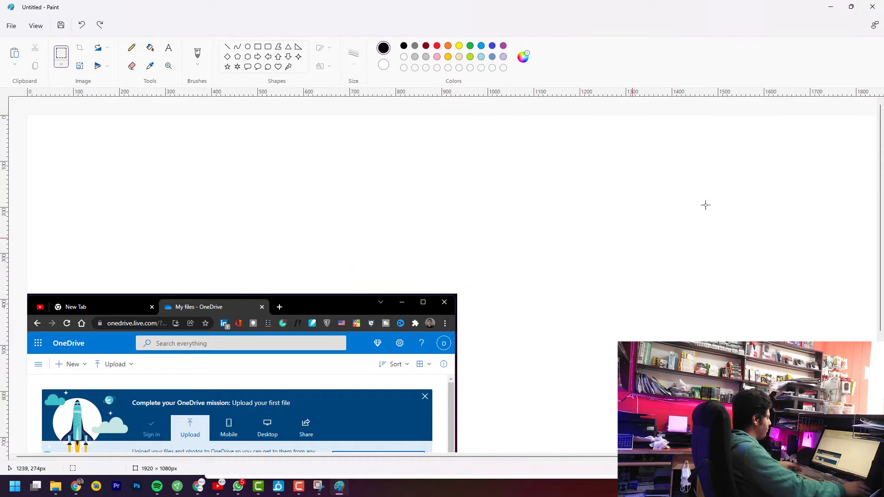
{"action": "key", "text": "ctrl+z"}
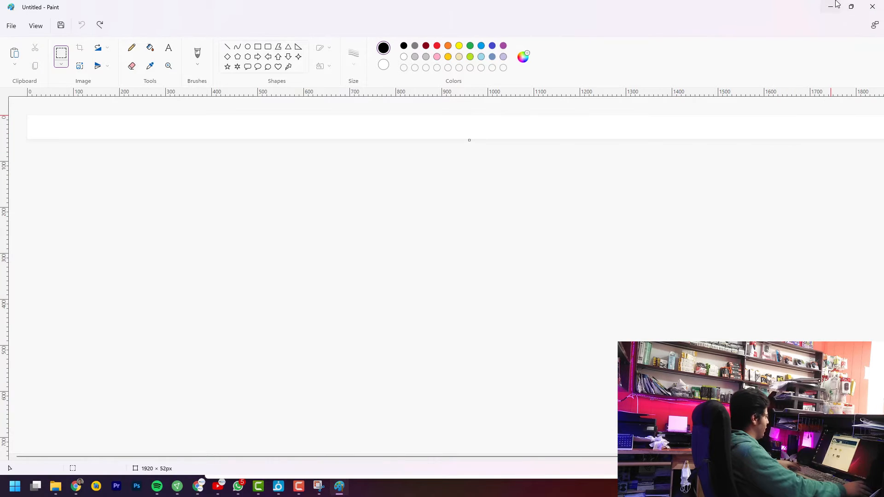
{"action": "left_click", "coordinate": [831, 7]}
Shift the browser window slightly on the desktop and capture the full screen to the clipboard.
{"action": "left_click_drag", "start_coordinate": [495, 21], "coordinate": [501, 18]}
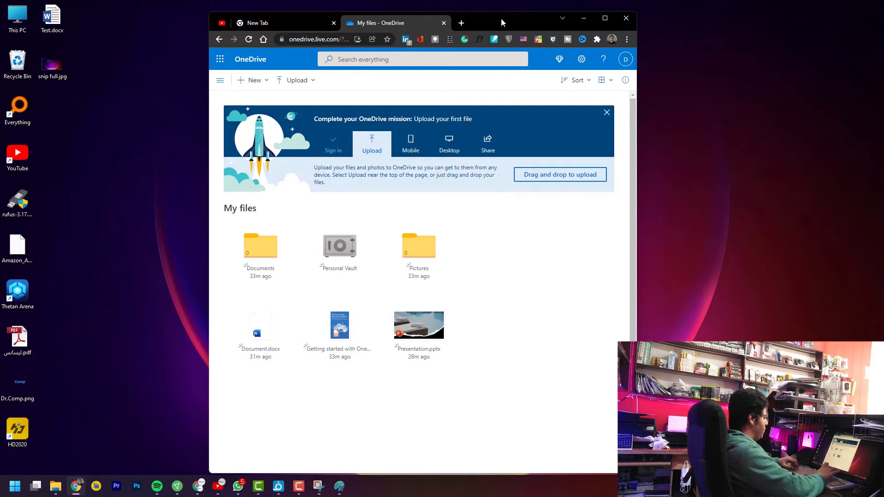
{"action": "key", "text": "super+shift+s"}
{"action": "key", "text": "Escape"}
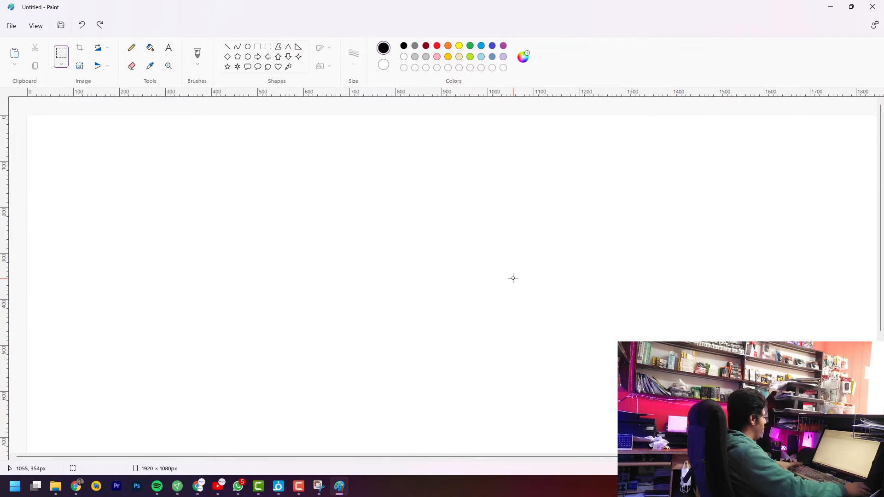
Paste the full-screen capture onto the Paint canvas to check it, and undo the paste.
{"action": "key", "text": "ctrl+v"}
{"action": "scroll", "coordinate": [513, 278], "scroll_direction": "down", "scroll_amount": 4}
{"action": "scroll", "coordinate": [514, 278], "scroll_direction": "up", "scroll_amount": 4}
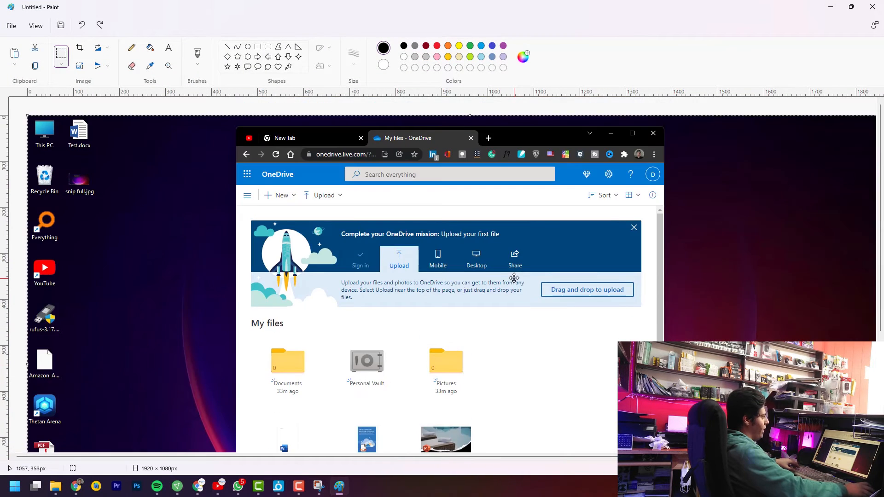
{"action": "left_click", "coordinate": [873, 7]}
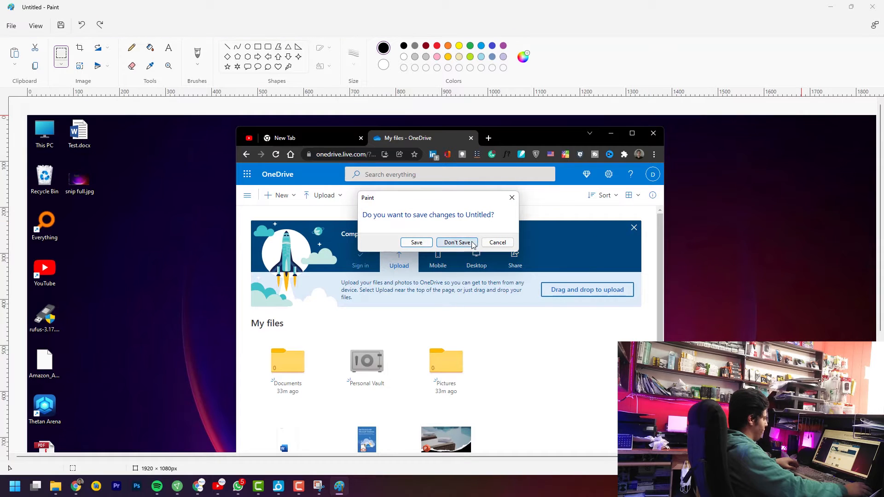
{"action": "left_click", "coordinate": [497, 243]}
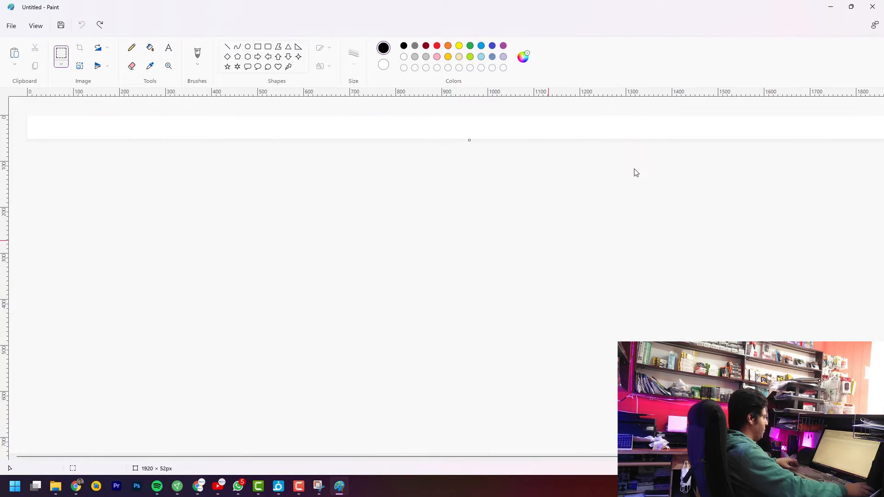
{"action": "left_click", "coordinate": [852, 6]}
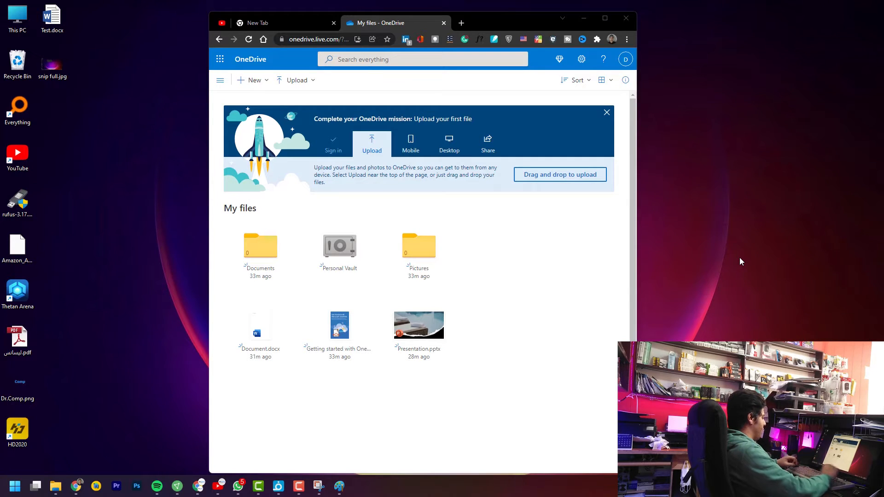
Take a full-screen screenshot of the desktop and decline storing screenshots in OneDrive.
{"action": "key", "text": "super+Print"}
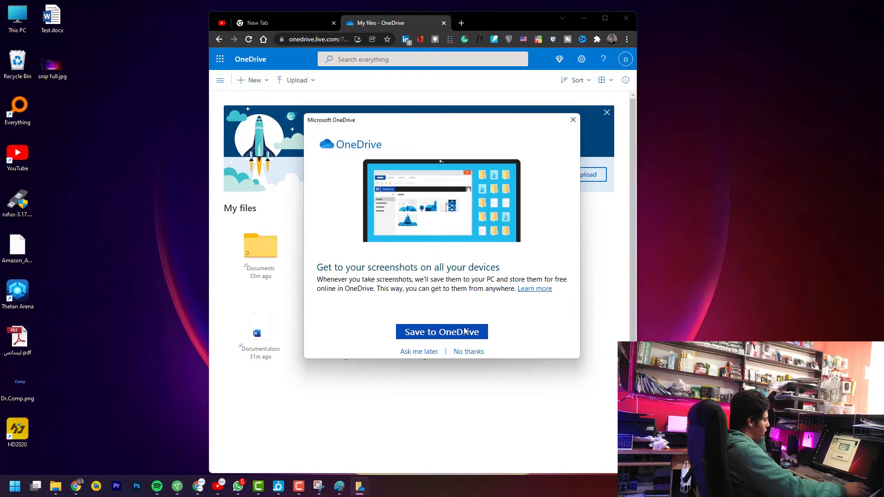
{"action": "left_click", "coordinate": [478, 352]}
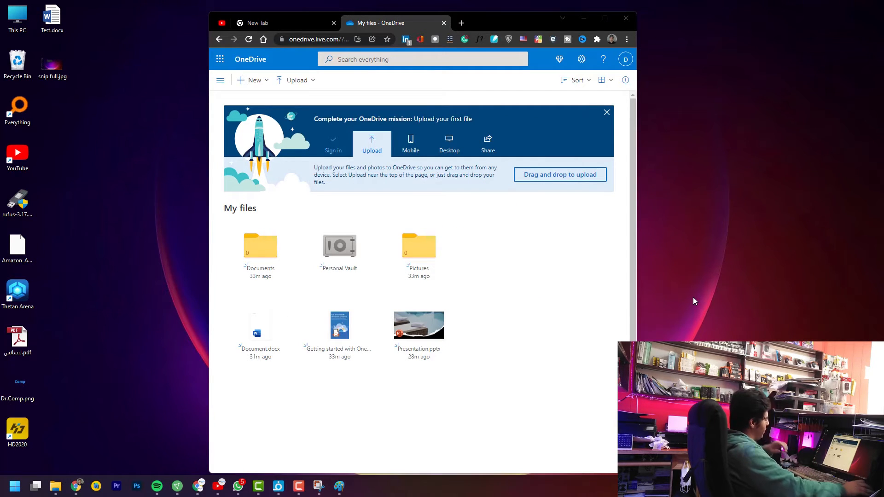
Paste the new full-screen screenshot into Paint to view it, remove it from the canvas and minimize Paint.
{"action": "left_click", "coordinate": [341, 487]}
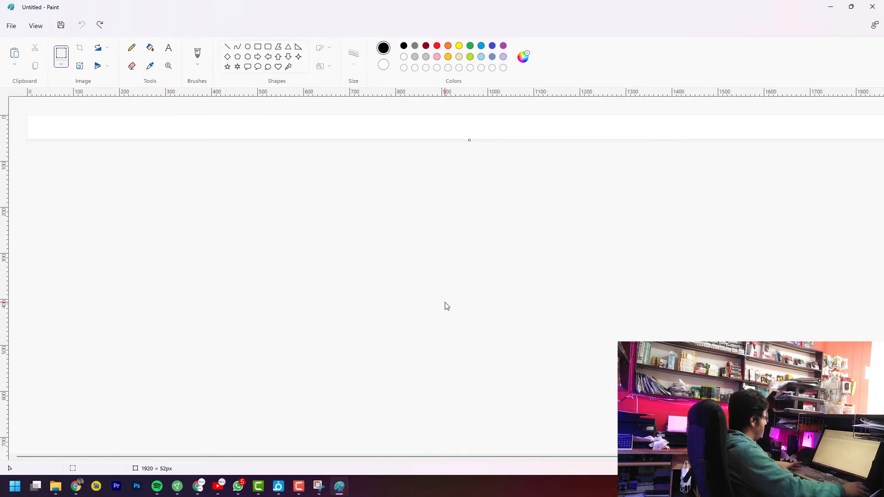
{"action": "key", "text": "ctrl+v"}
{"action": "scroll", "coordinate": [485, 336], "scroll_direction": "down", "scroll_amount": 3}
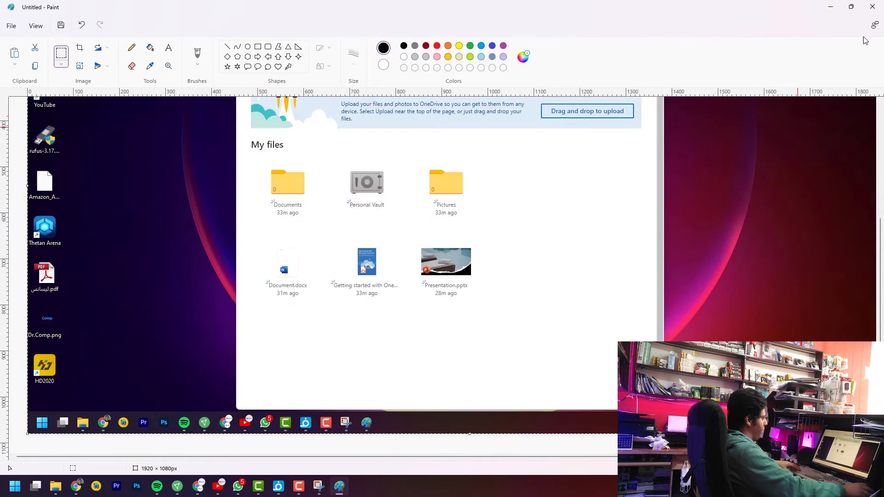
{"action": "left_click", "coordinate": [872, 6]}
{"action": "left_click", "coordinate": [492, 243]}
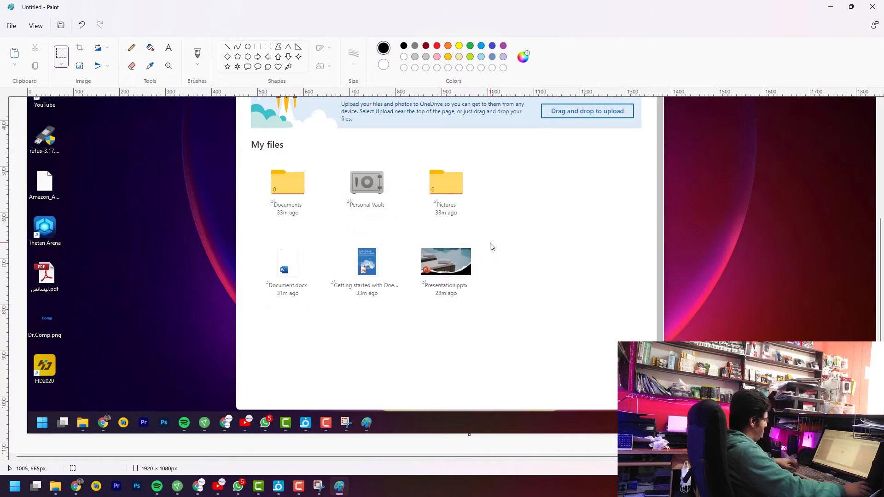
{"action": "key", "text": "Delete"}
{"action": "left_click", "coordinate": [831, 7]}
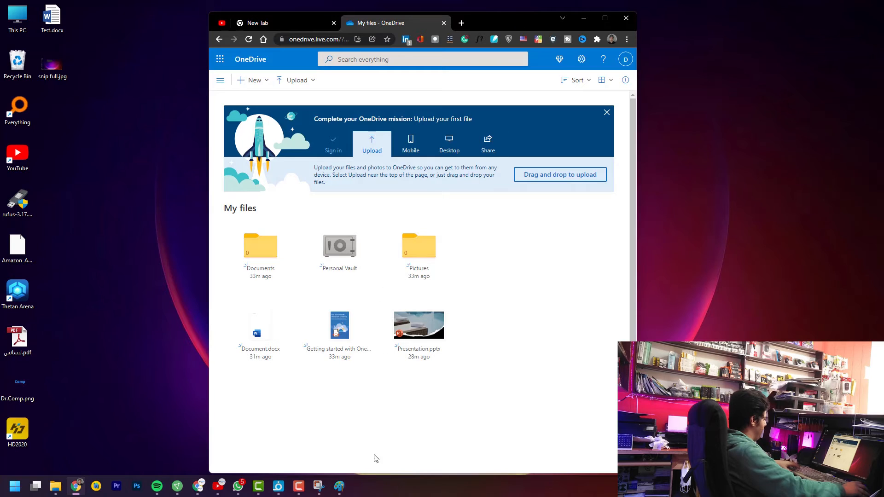
Paste the screenshot of only the OneDrive browser window into Paint, inspect it and undo the paste.
{"action": "left_click", "coordinate": [339, 487]}
{"action": "key", "text": "ctrl+v"}
{"action": "scroll", "coordinate": [398, 320], "scroll_direction": "down", "scroll_amount": 3}
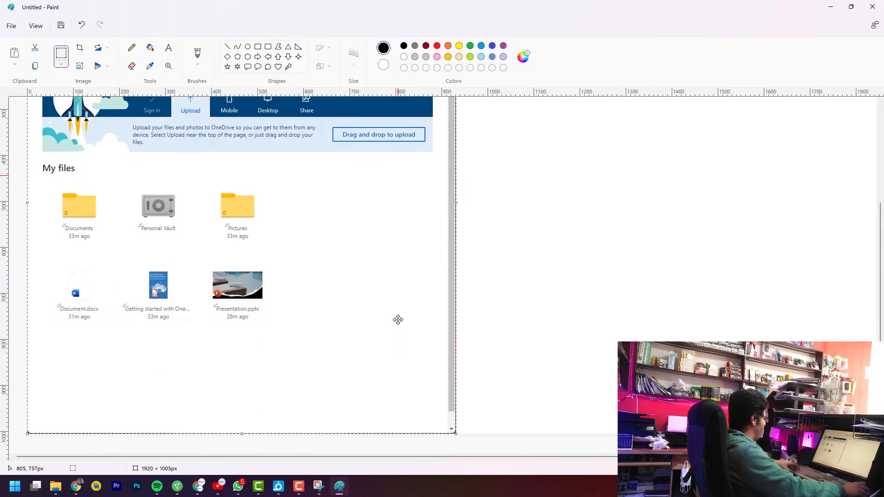
{"action": "scroll", "coordinate": [398, 320], "scroll_direction": "up", "scroll_amount": 3}
{"action": "scroll", "coordinate": [398, 319], "scroll_direction": "down", "scroll_amount": 3}
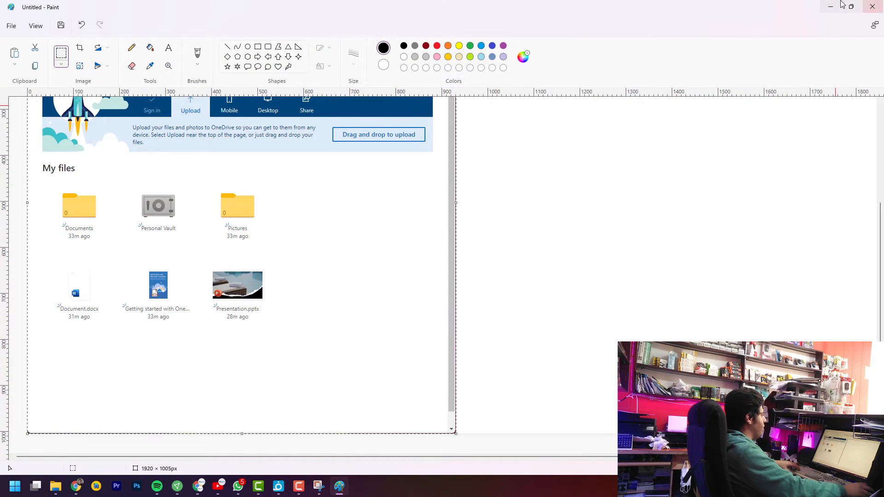
{"action": "key", "text": "ctrl+z"}
{"action": "left_click", "coordinate": [828, 6]}
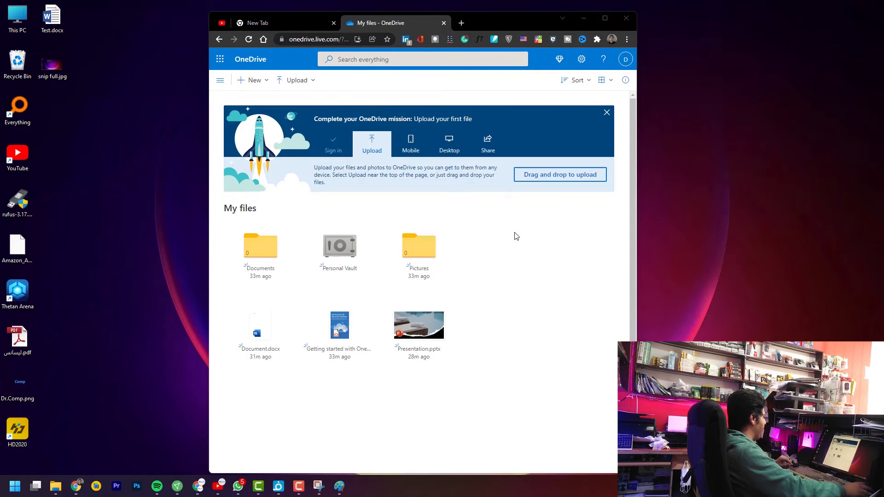
Minimize the browser and open the Spotify window on the desktop as the next capture target.
{"action": "left_click", "coordinate": [591, 18]}
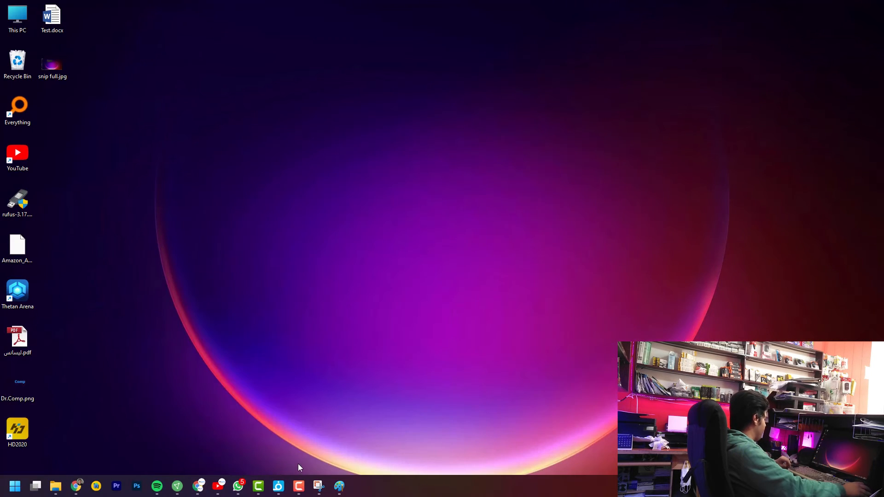
{"action": "left_click", "coordinate": [157, 485]}
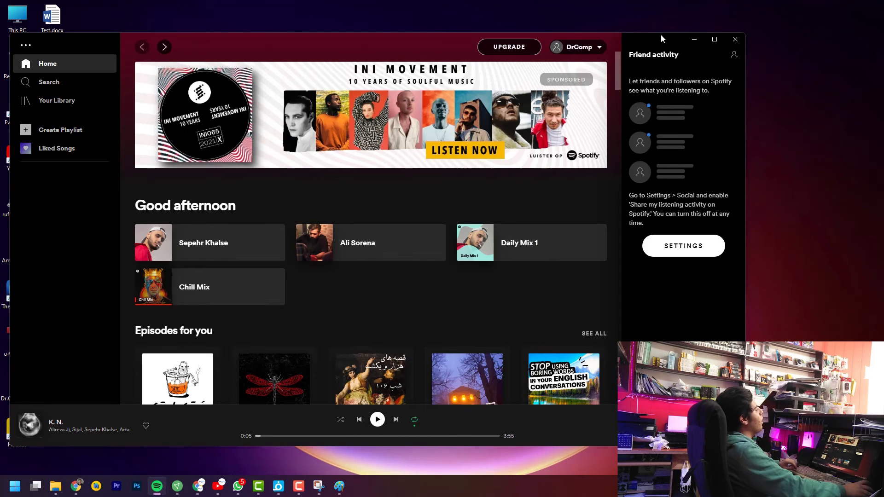
{"action": "left_click_drag", "start_coordinate": [661, 35], "coordinate": [663, 39]}
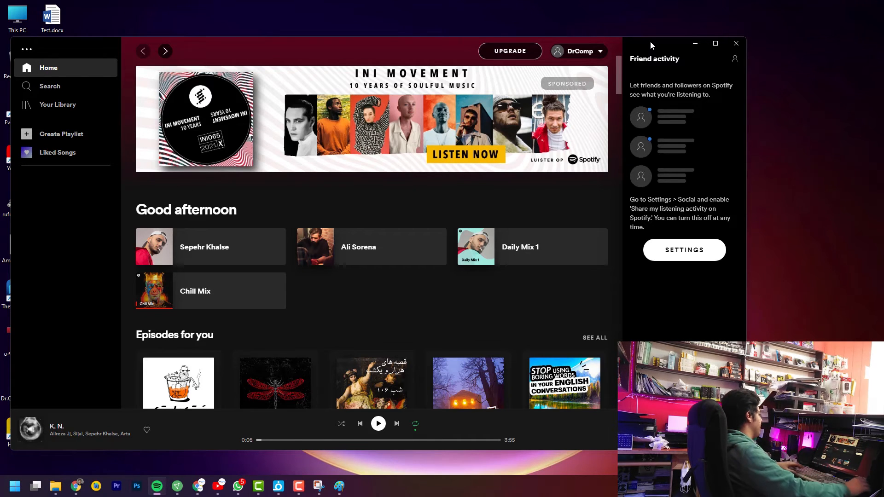
Paste the Spotify window screenshot into Paint, zoom out to inspect the whole capture, and undo the paste.
{"action": "left_click", "coordinate": [344, 485]}
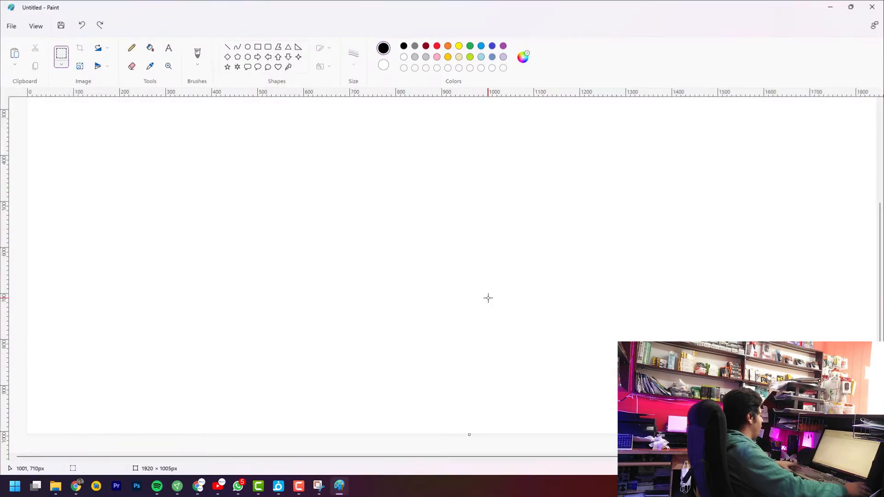
{"action": "key", "text": "ctrl+v"}
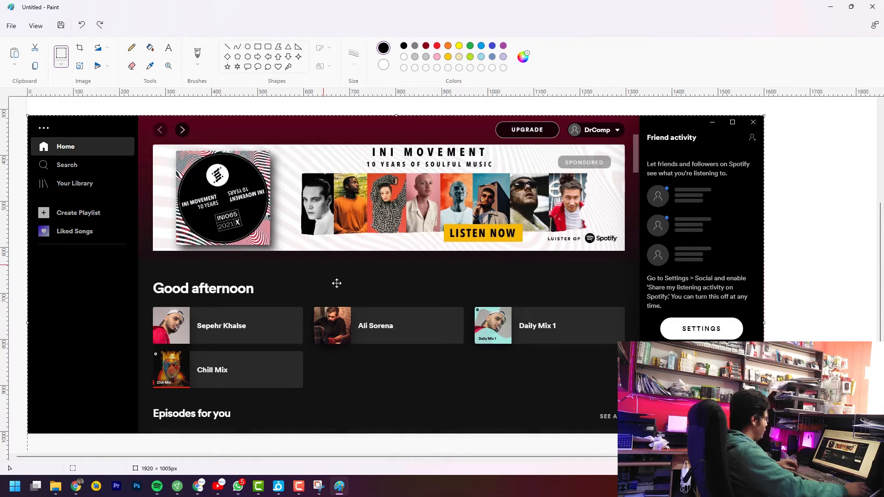
{"action": "scroll", "coordinate": [882, 159], "scroll_direction": "up", "scroll_amount": 3}
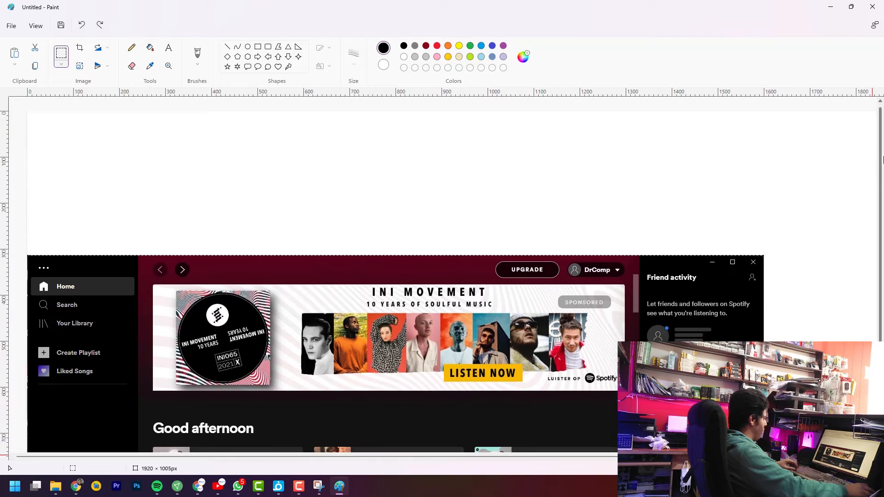
{"action": "scroll", "coordinate": [882, 159], "scroll_direction": "down", "scroll_amount": 4}
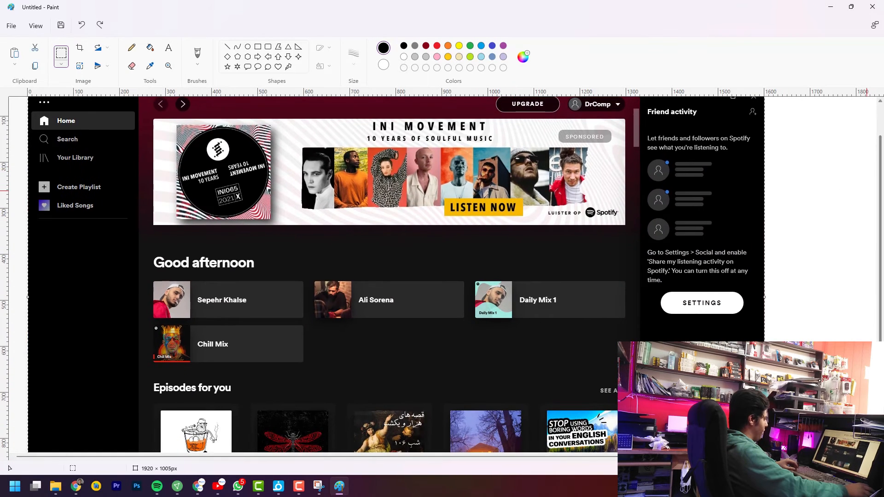
{"action": "scroll", "coordinate": [883, 159], "scroll_direction": "down", "scroll_amount": 2}
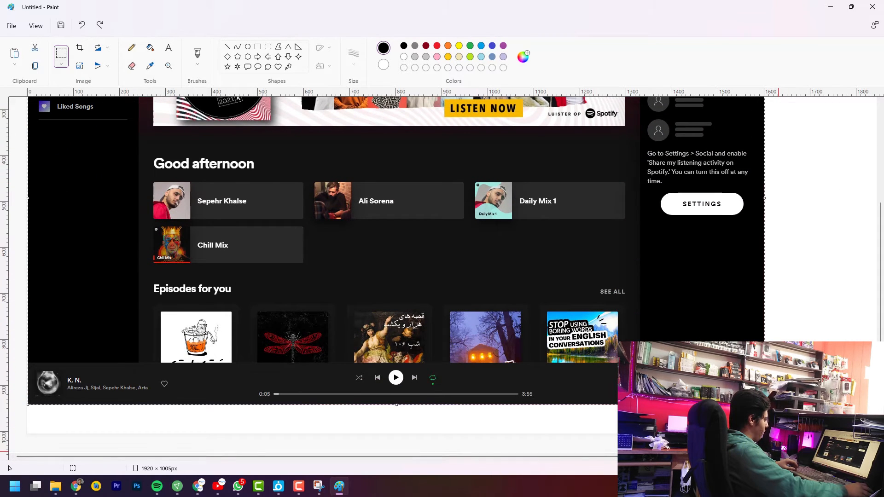
{"action": "key", "text": "ctrl+minus"}
{"action": "left_click_drag", "start_coordinate": [290, 214], "coordinate": [349, 217]}
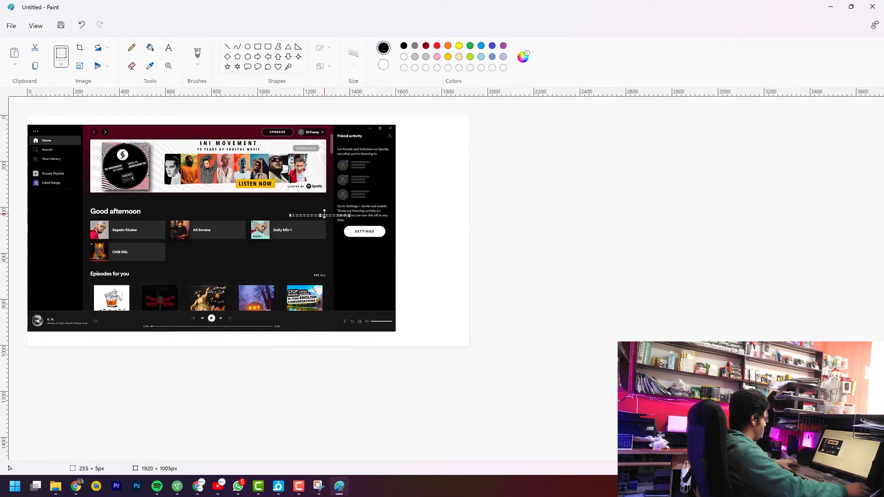
{"action": "key", "text": "ctrl+z"}
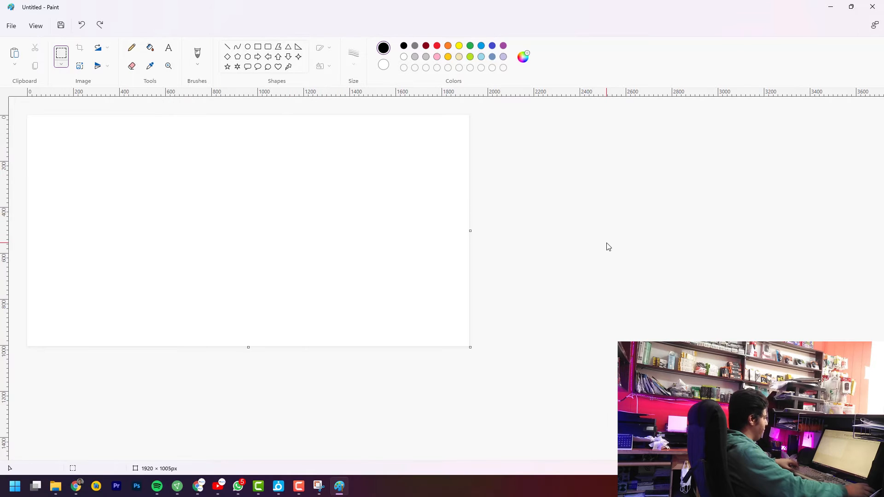
{"action": "left_click", "coordinate": [831, 6]}
Paste the latest Spotify window screenshot into Paint to inspect it, delete it from the canvas and minimize Paint.
{"action": "double_click", "coordinate": [665, 37]}
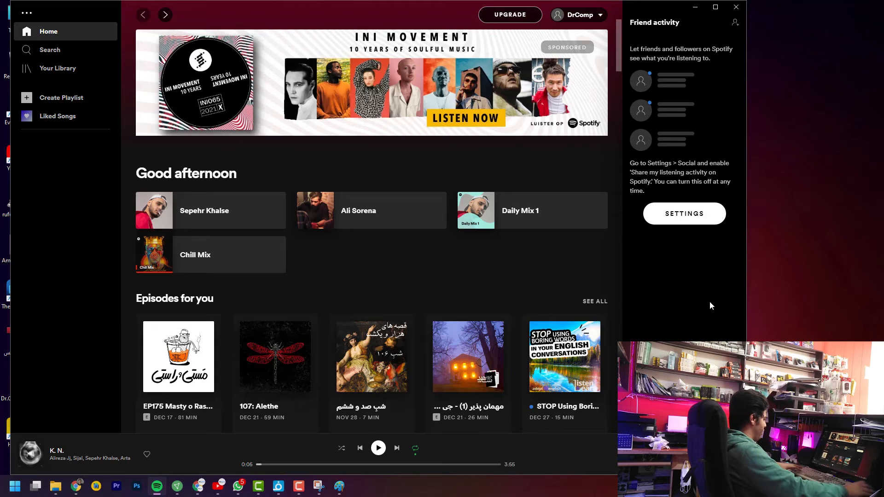
{"action": "left_click", "coordinate": [339, 486]}
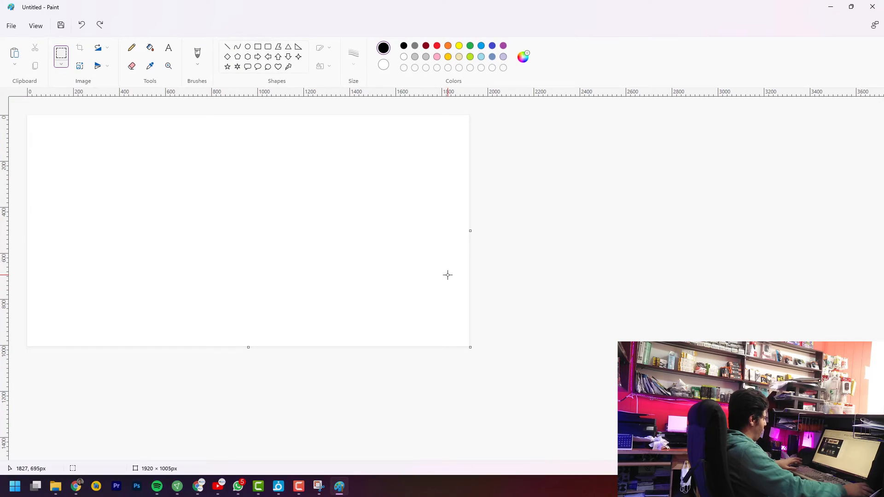
{"action": "key", "text": "ctrl+v"}
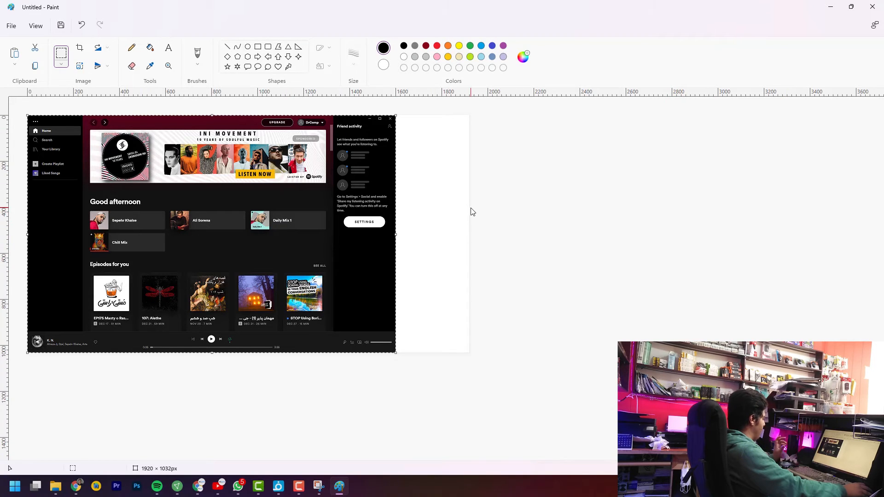
{"action": "key", "text": "Delete"}
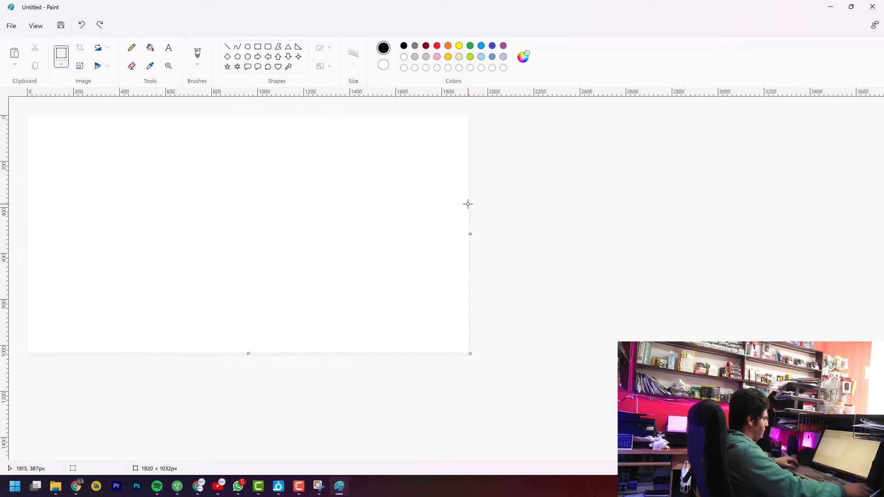
{"action": "left_click", "coordinate": [831, 7]}
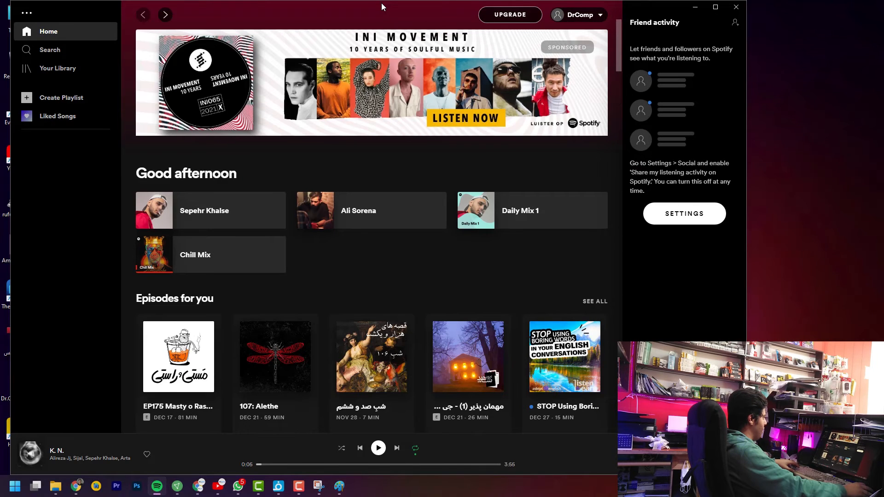
Move the Spotify window lower on the desktop and set the Snipping Tool's delay to 3 seconds.
{"action": "left_click_drag", "start_coordinate": [382, 7], "coordinate": [375, 32]}
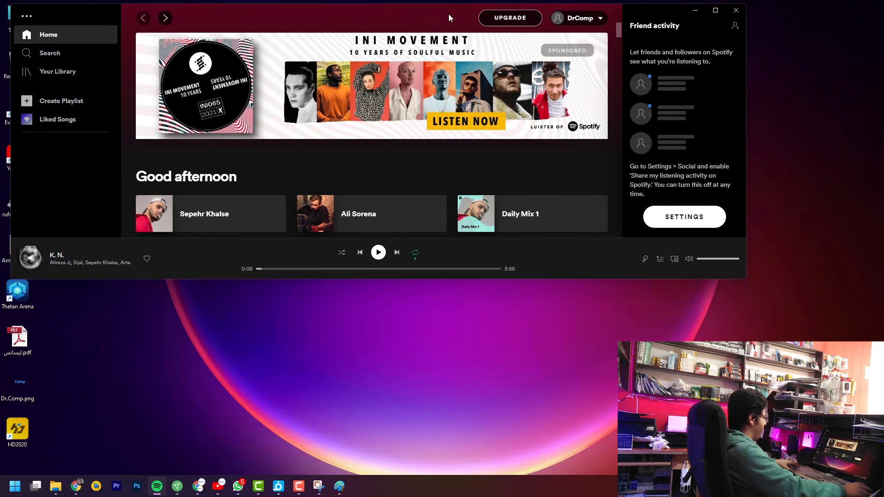
{"action": "left_click_drag", "start_coordinate": [449, 14], "coordinate": [462, 73]}
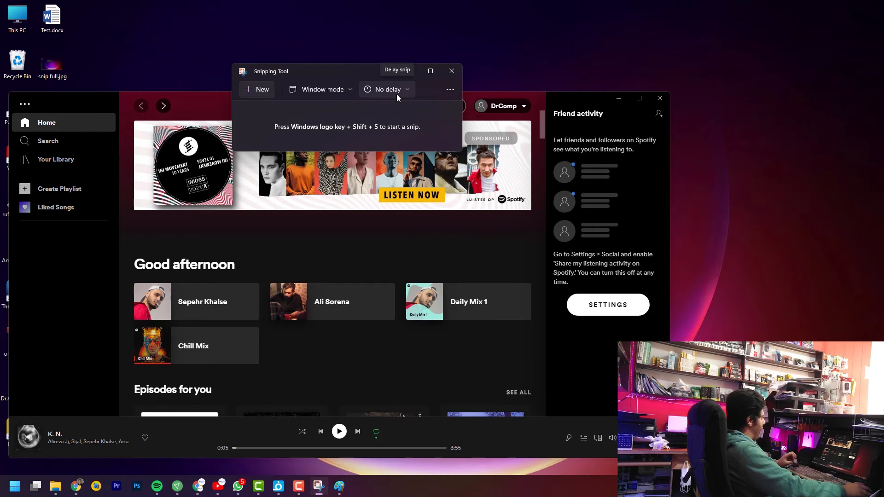
{"action": "left_click", "coordinate": [396, 93]}
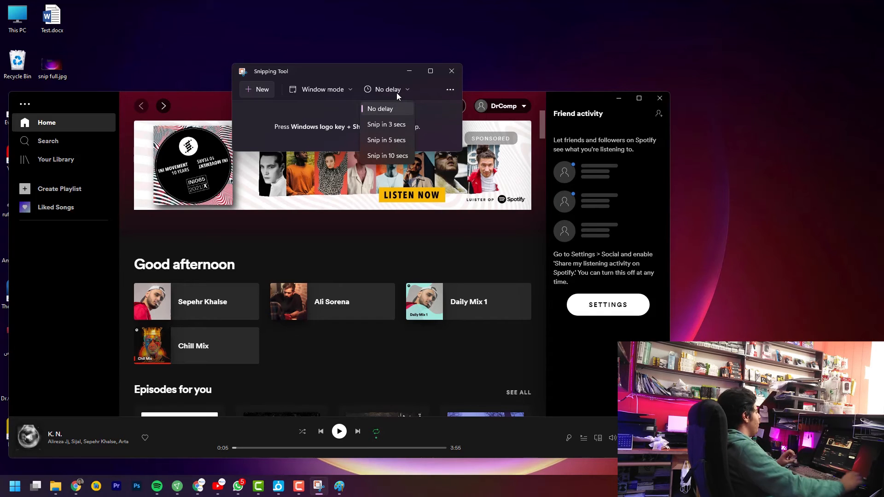
{"action": "left_click", "coordinate": [377, 127]}
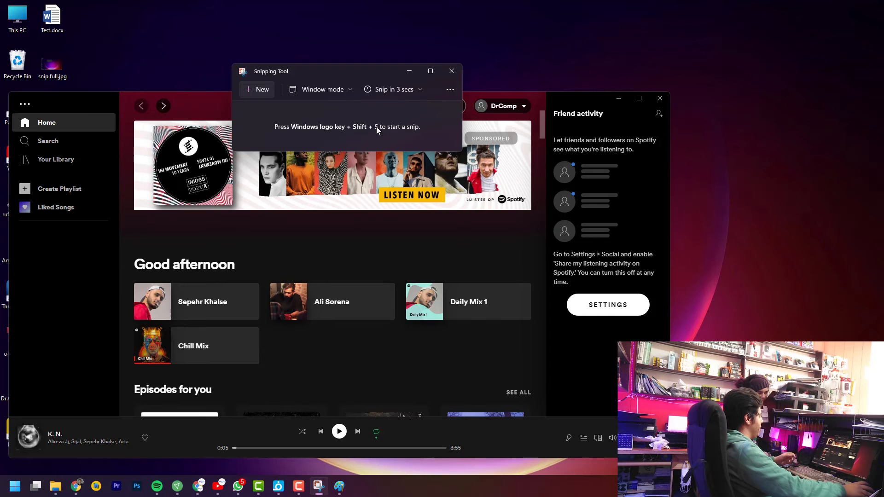
Bring up the snip overlay from the desktop and take a full-screen snip.
{"action": "left_click", "coordinate": [824, 155]}
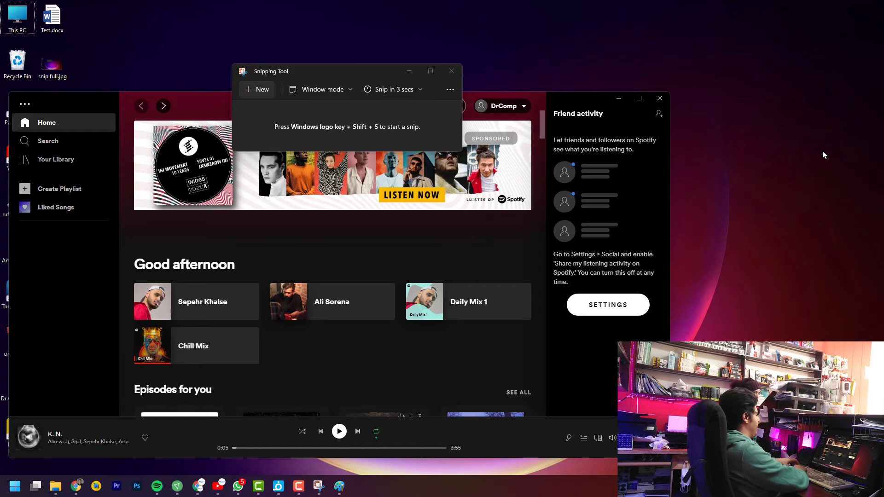
{"action": "key", "text": "super+shift+s"}
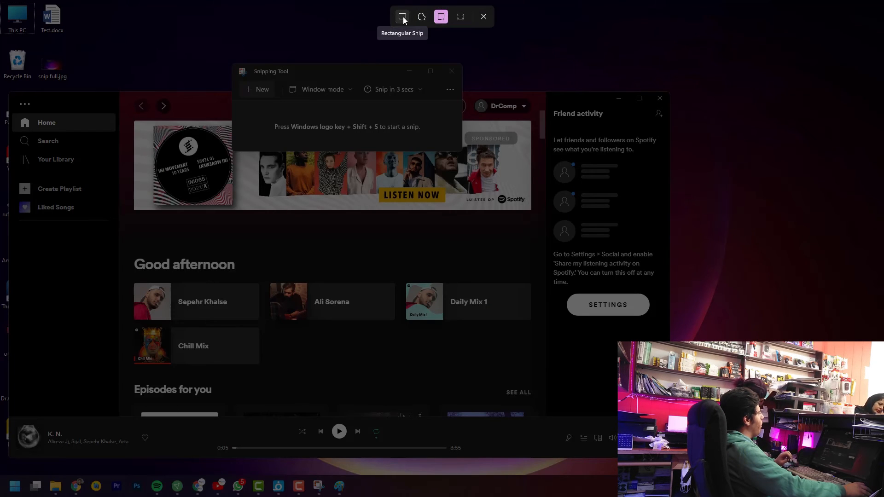
{"action": "left_click", "coordinate": [460, 18]}
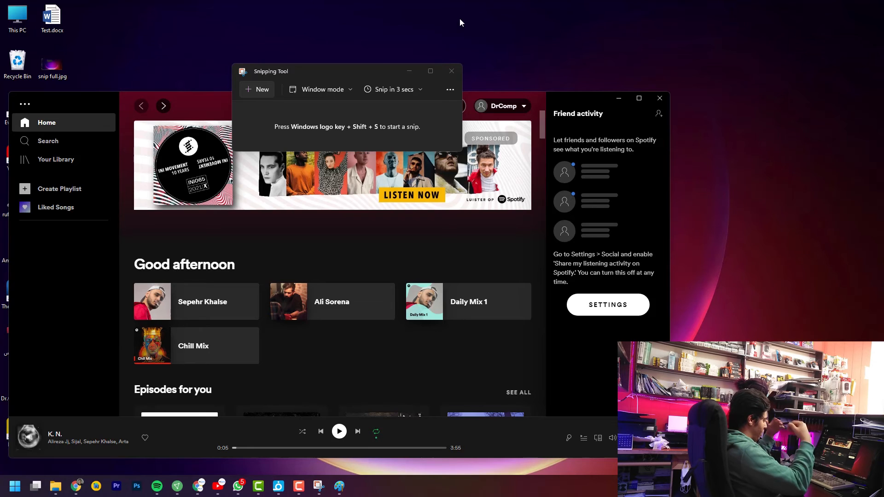
Set the Snipping Tool's delay to No delay and open its settings page.
{"action": "left_click", "coordinate": [375, 91]}
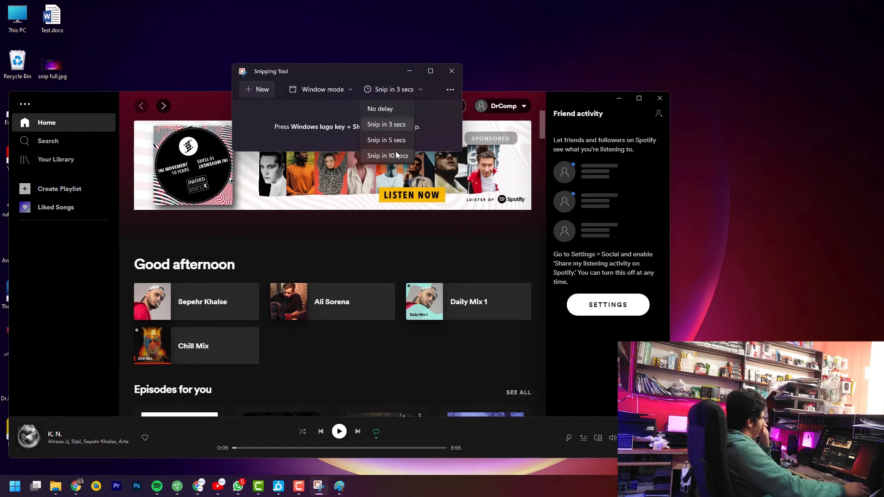
{"action": "left_click", "coordinate": [395, 113]}
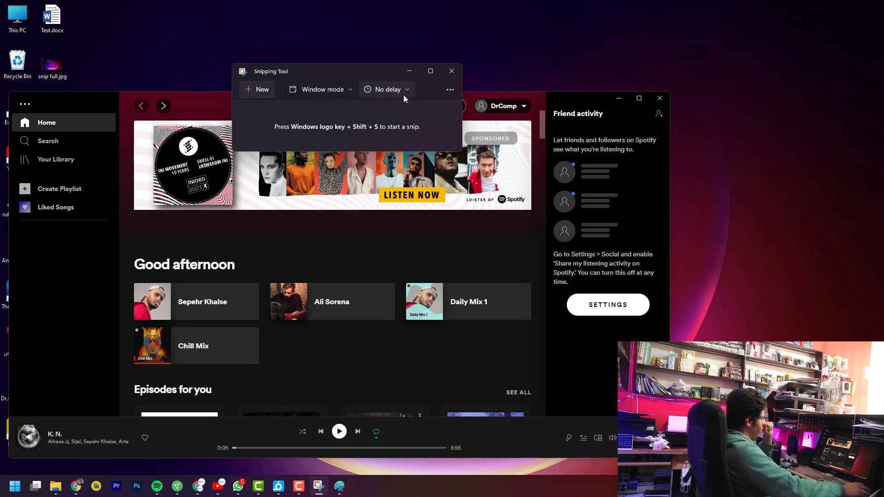
{"action": "left_click", "coordinate": [450, 92]}
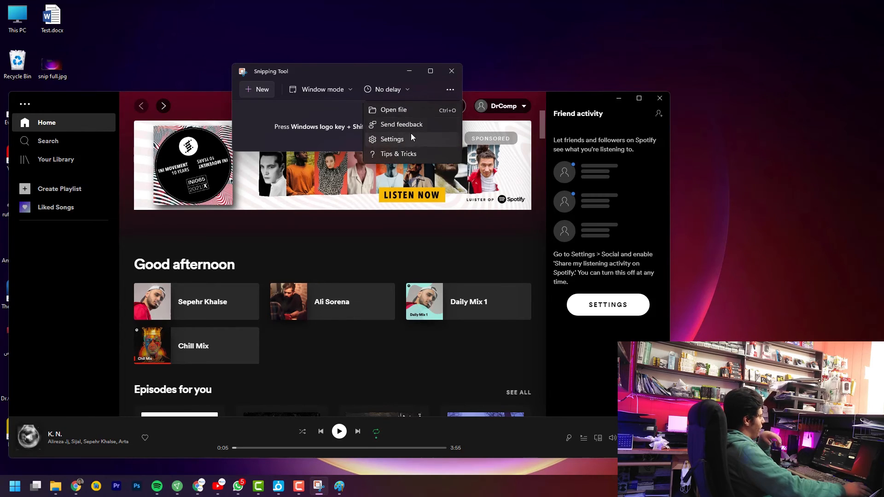
{"action": "left_click", "coordinate": [390, 142]}
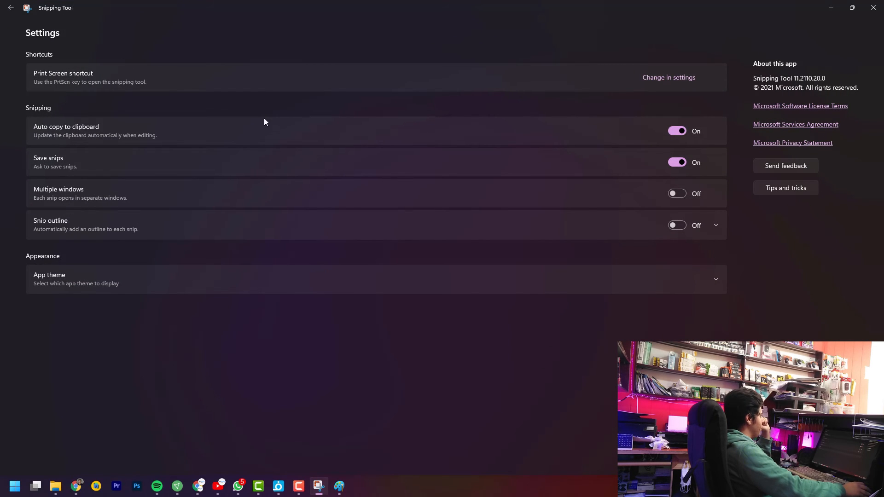
Review the Print Screen shortcut link, declining the switch to system Settings, and examine the Snip outline options.
{"action": "left_click", "coordinate": [678, 82]}
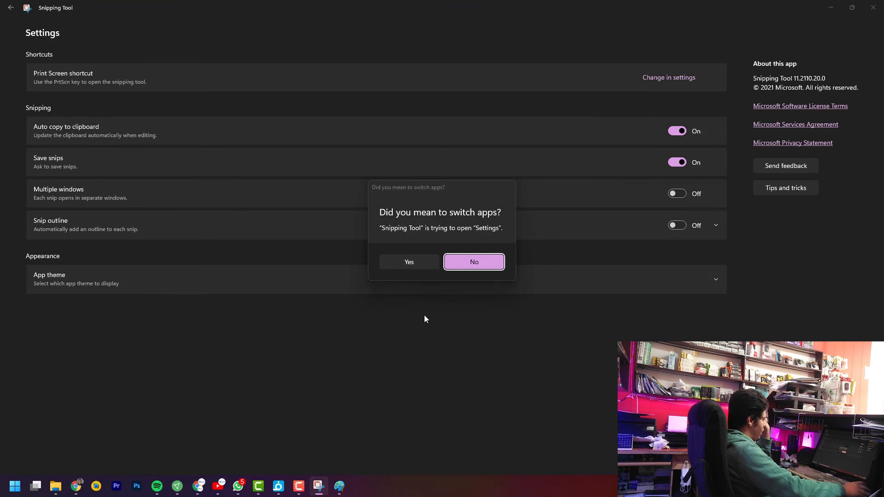
{"action": "left_click", "coordinate": [484, 267]}
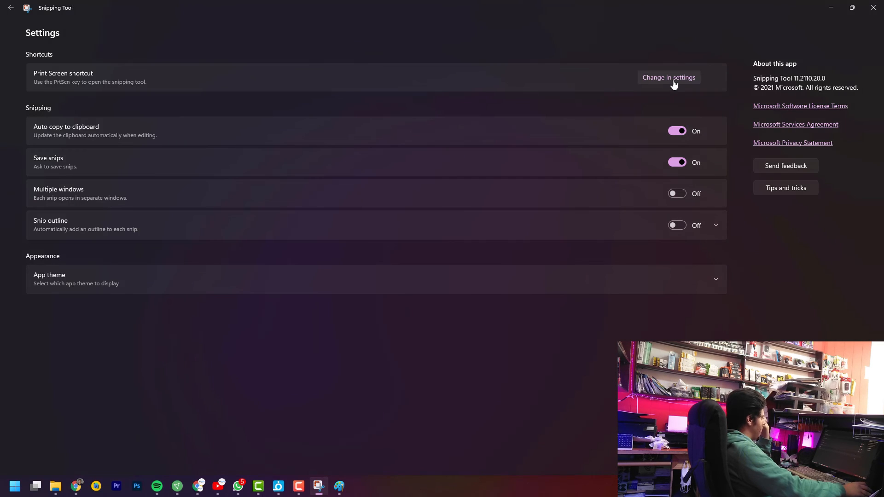
{"action": "left_click", "coordinate": [718, 223]}
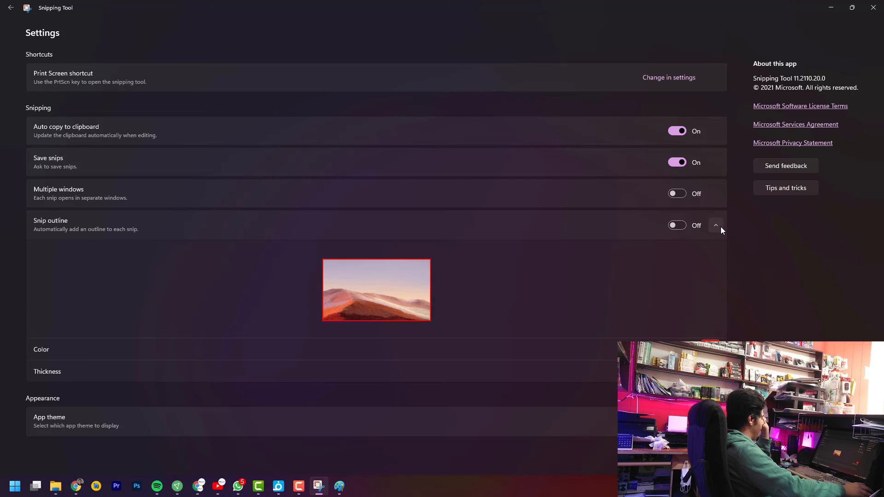
{"action": "left_click", "coordinate": [721, 226]}
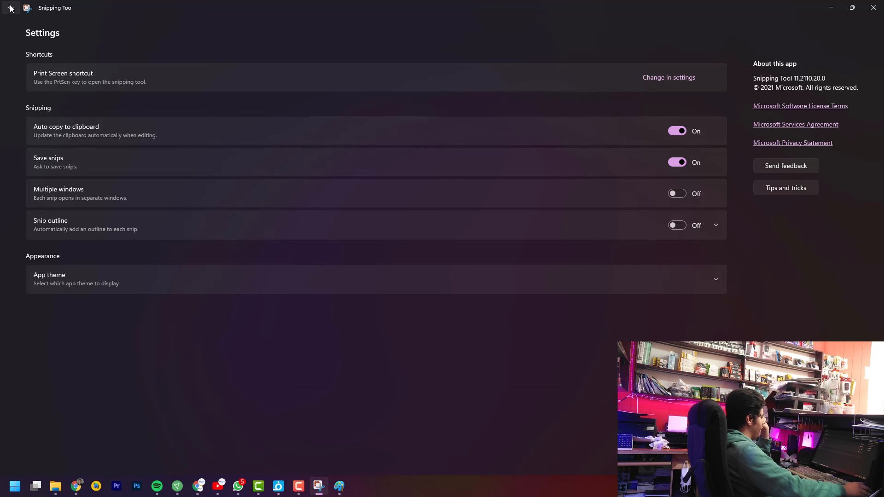
{"action": "left_click", "coordinate": [715, 225]}
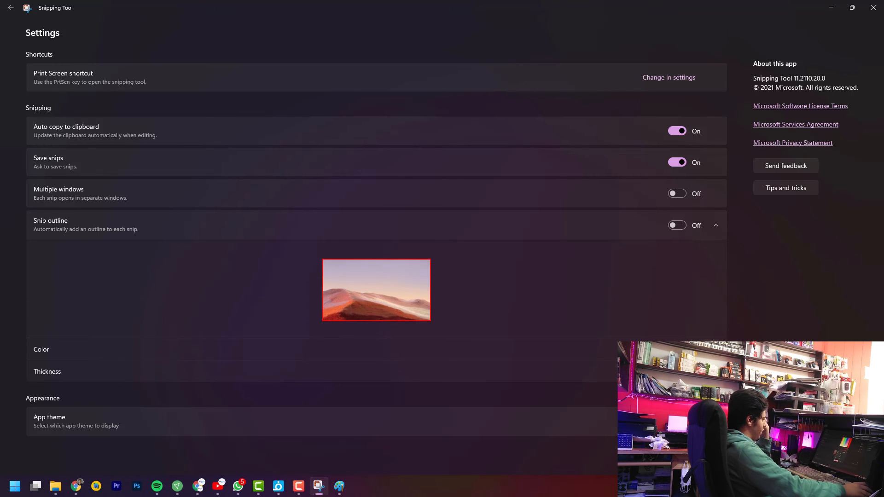
{"action": "left_click", "coordinate": [704, 340]}
{"action": "left_click", "coordinate": [488, 390]}
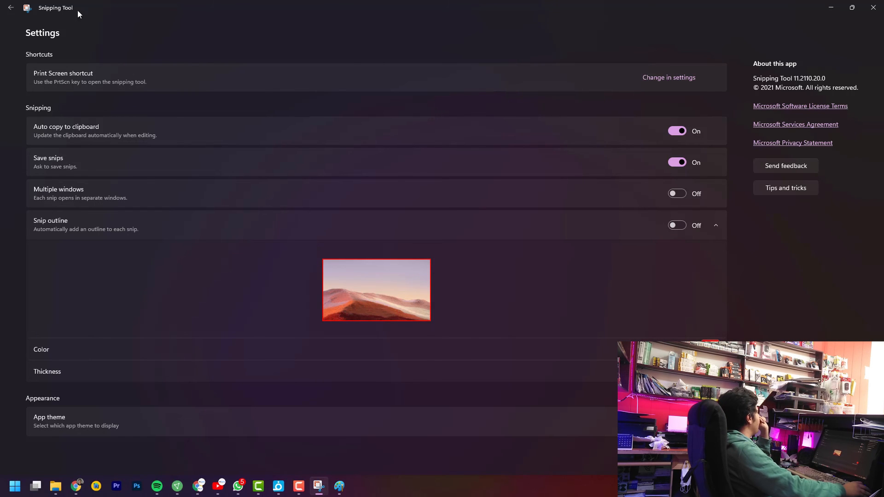
Return to the Snipping Tool's main view, reopen its settings maximized and turn on Multiple windows.
{"action": "left_click", "coordinate": [8, 8]}
{"action": "left_click_drag", "start_coordinate": [223, 4], "coordinate": [248, 66]}
{"action": "left_click", "coordinate": [352, 82]}
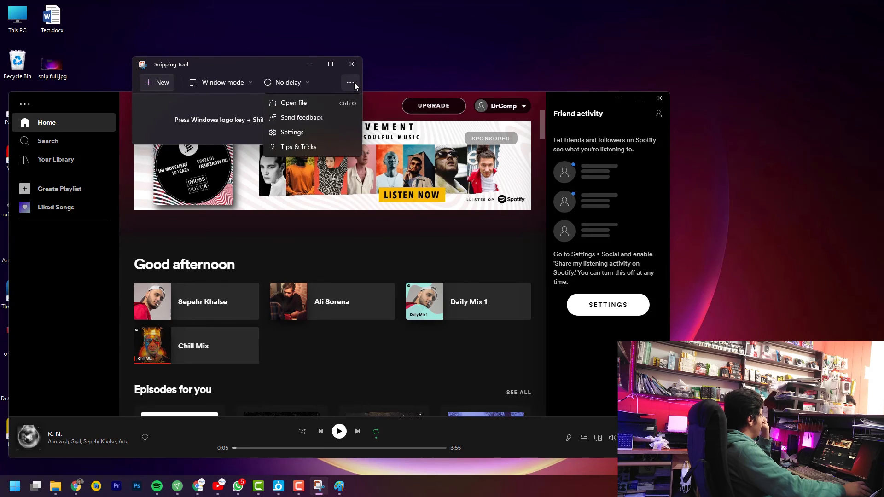
{"action": "left_click", "coordinate": [318, 133]}
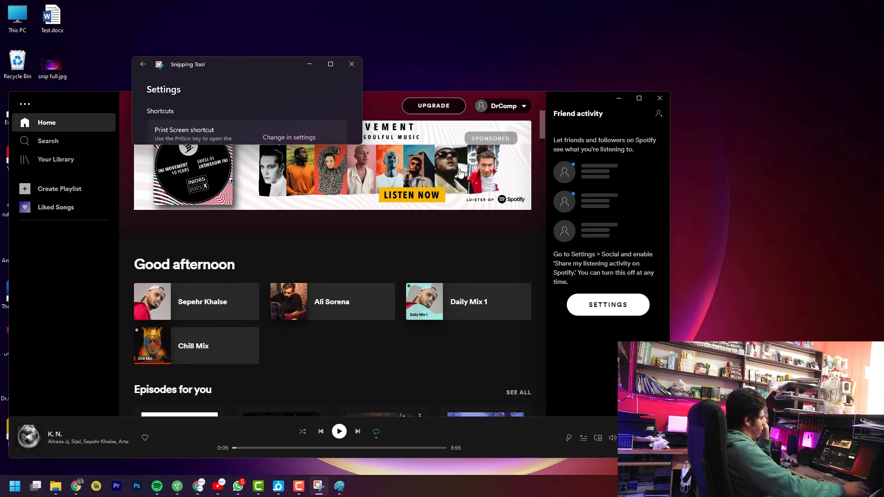
{"action": "left_click", "coordinate": [330, 65]}
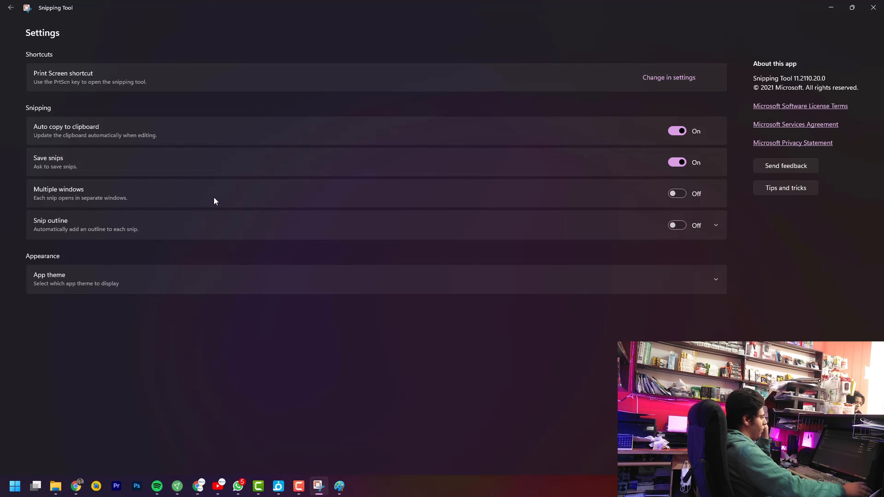
{"action": "left_click", "coordinate": [673, 194]}
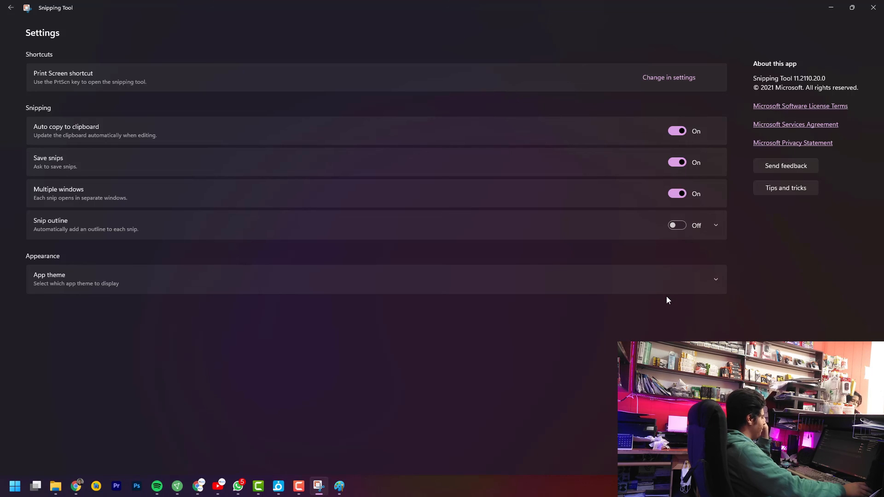
Restore the smaller Snipping Tool window, go back to its main view and take a new snip of the desktop.
{"action": "left_click_drag", "start_coordinate": [612, 3], "coordinate": [676, 29]}
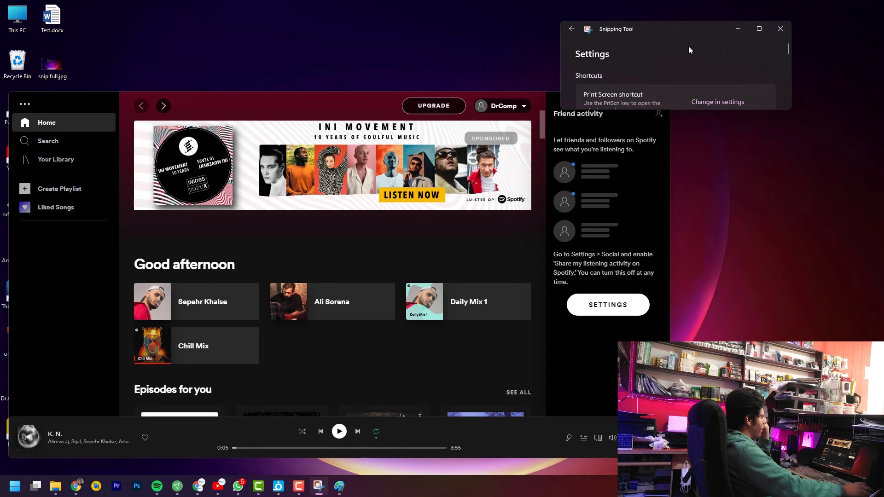
{"action": "left_click", "coordinate": [572, 29]}
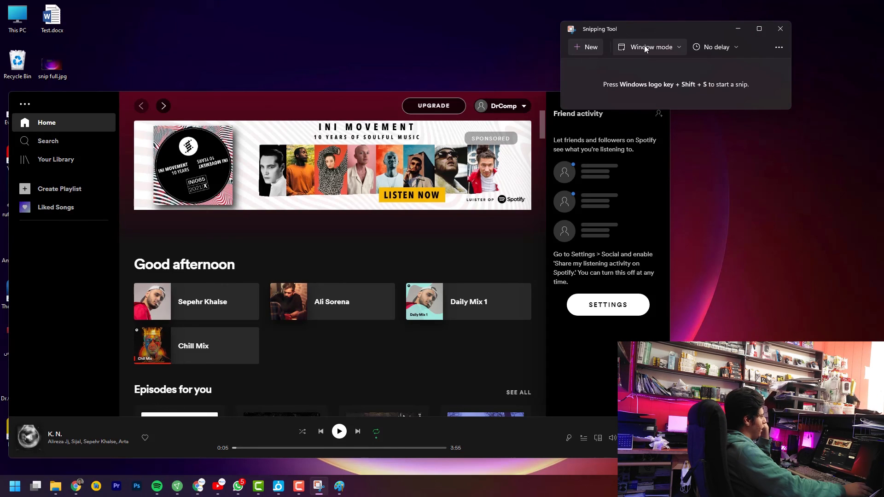
{"action": "left_click", "coordinate": [580, 45]}
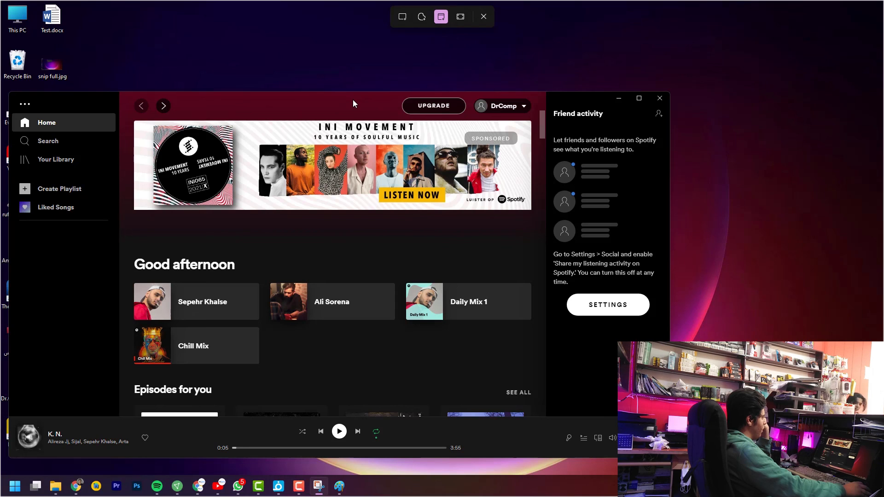
{"action": "key", "text": "Escape"}
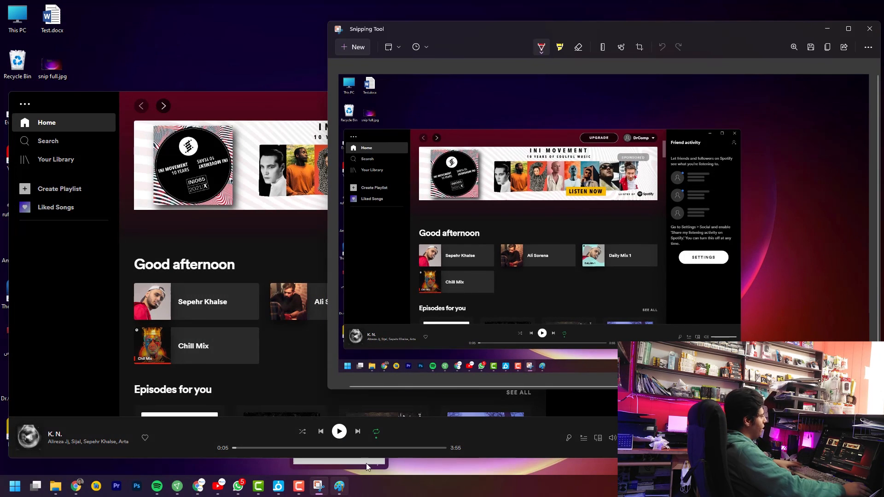
Draw red freehand pen strokes and large loops over the Spotify window in the captured snip.
{"action": "left_click_drag", "start_coordinate": [674, 161], "coordinate": [673, 160]}
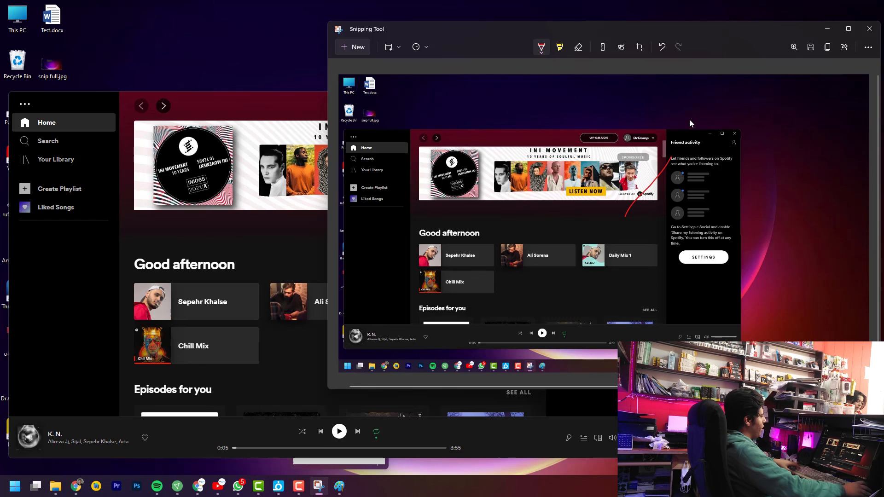
{"action": "left_click", "coordinate": [689, 120]}
{"action": "mouse_move", "coordinate": [748, 107]}
{"action": "left_mouse_down"}
{"action": "mouse_move", "coordinate": [621, 226]}
{"action": "mouse_move", "coordinate": [746, 193]}
{"action": "mouse_move", "coordinate": [599, 263]}
{"action": "mouse_move", "coordinate": [494, 227]}
{"action": "mouse_move", "coordinate": [479, 234]}
{"action": "left_mouse_up"}
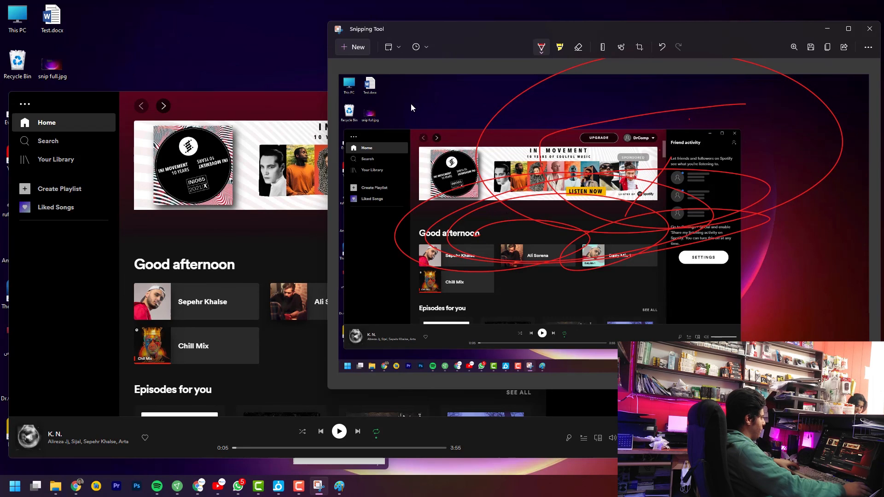
{"action": "mouse_move", "coordinate": [412, 108]}
{"action": "left_mouse_down"}
{"action": "mouse_move", "coordinate": [665, 178]}
{"action": "mouse_move", "coordinate": [484, 129]}
{"action": "mouse_move", "coordinate": [569, 182]}
{"action": "left_mouse_up"}
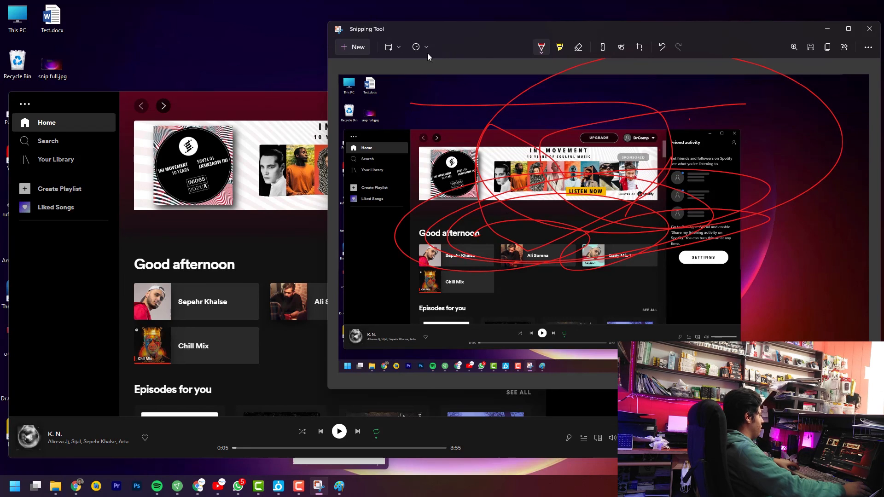
View the available snip modes, close the annotated snip without saving and minimize the Spotify window.
{"action": "left_click", "coordinate": [398, 48]}
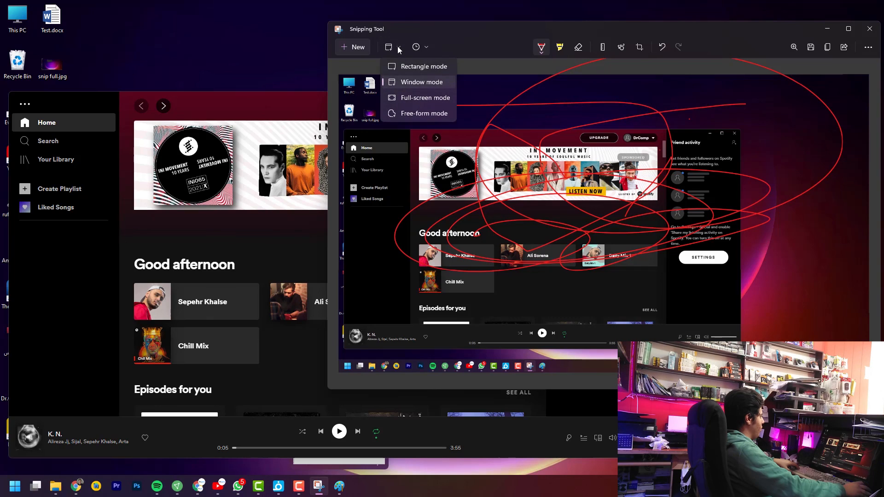
{"action": "left_click", "coordinate": [399, 48]}
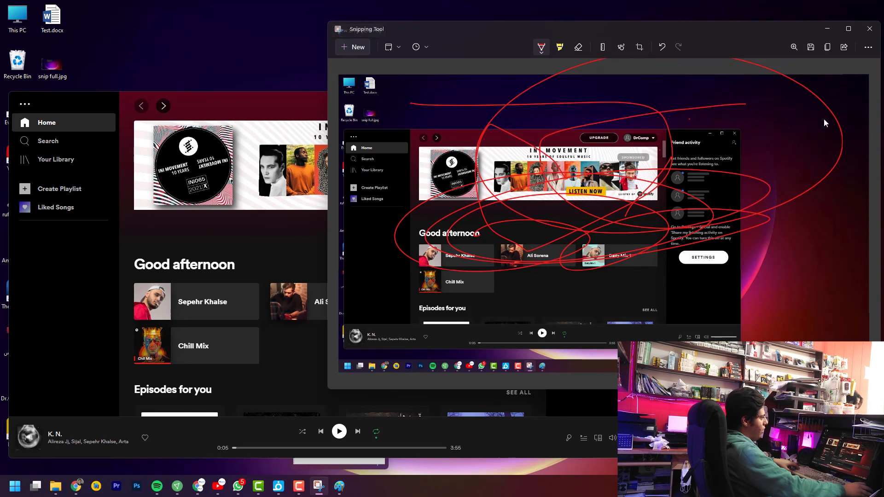
{"action": "left_click", "coordinate": [869, 28]}
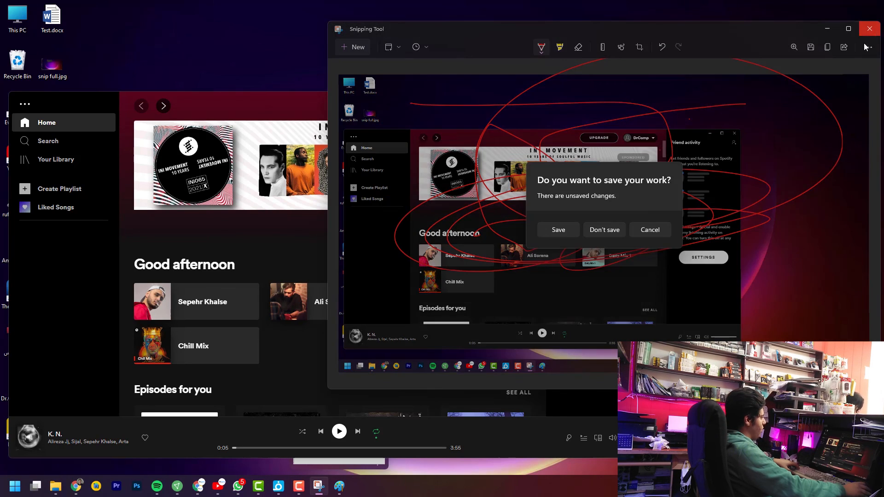
{"action": "left_click", "coordinate": [617, 231]}
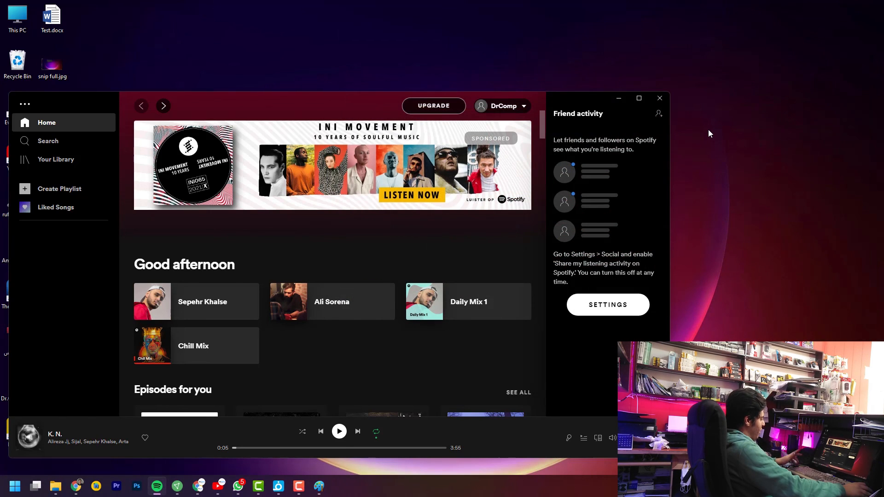
{"action": "left_click", "coordinate": [617, 99]}
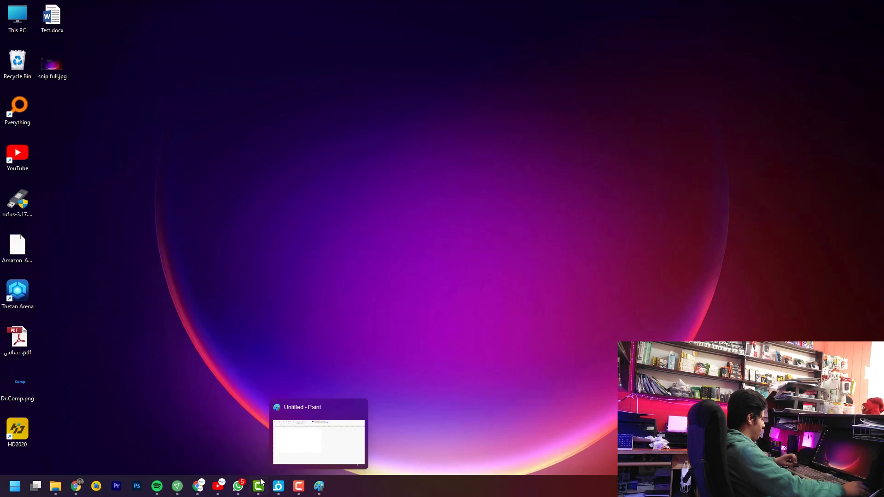